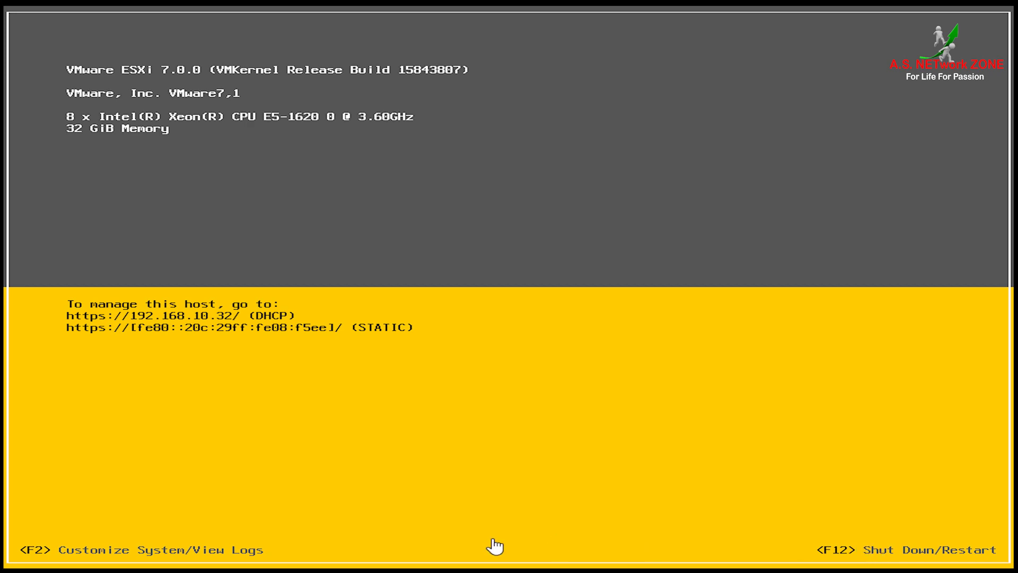
# Step: Log in to System Customization as root with the account password
pyautogui.press('F2')
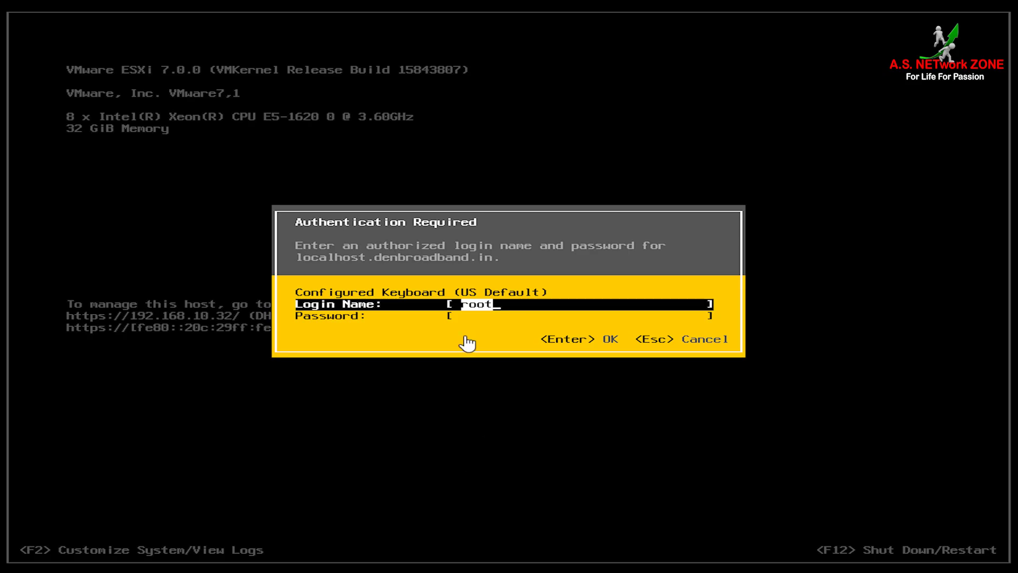
pyautogui.press('Tab')
pyautogui.write('*********')
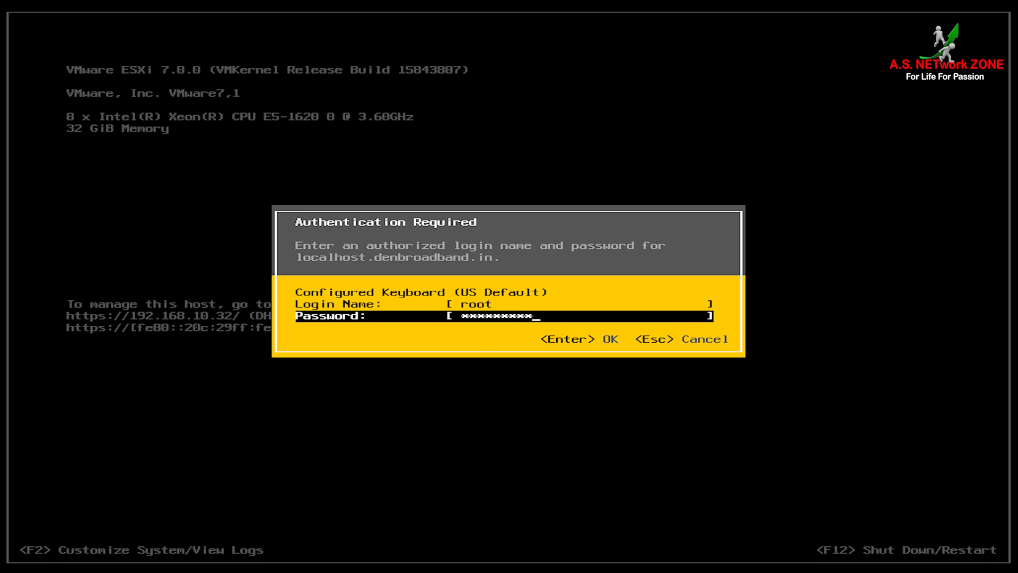
pyautogui.press('Return')
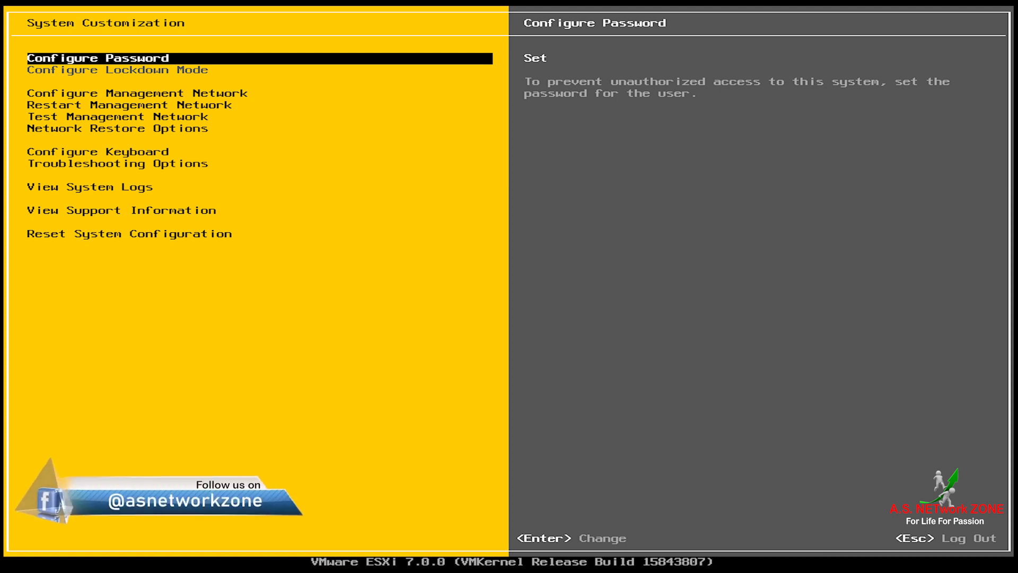
# Step: Open the password change form and cancel it, leaving the root password unchanged
pyautogui.press('Return')
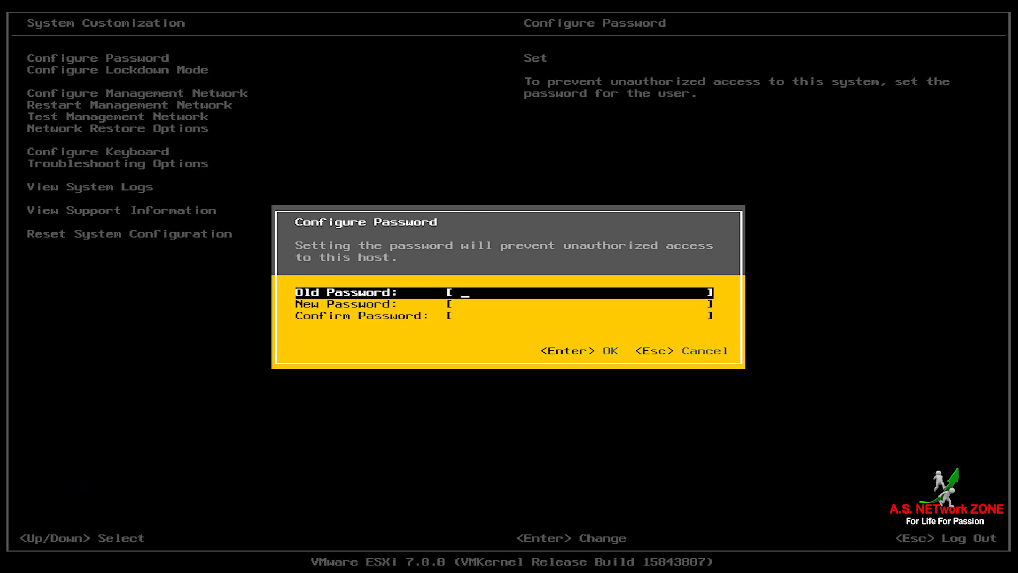
pyautogui.press('Escape')
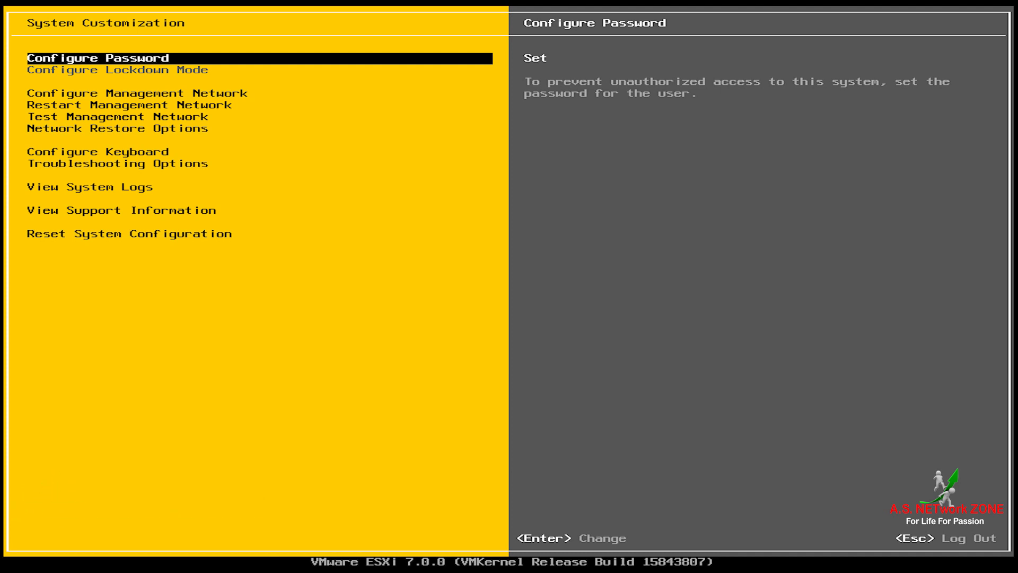
pyautogui.press('Down')
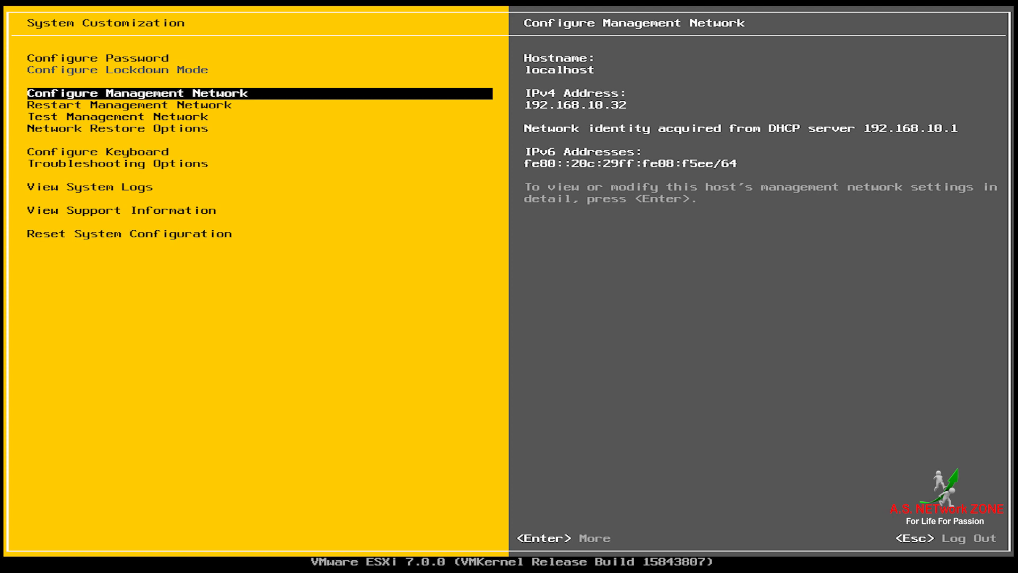
# Step: Review the network adapters and vmnic0 details, keeping vmnic0 (Ethernet0) as the management adapter
pyautogui.press('Return')
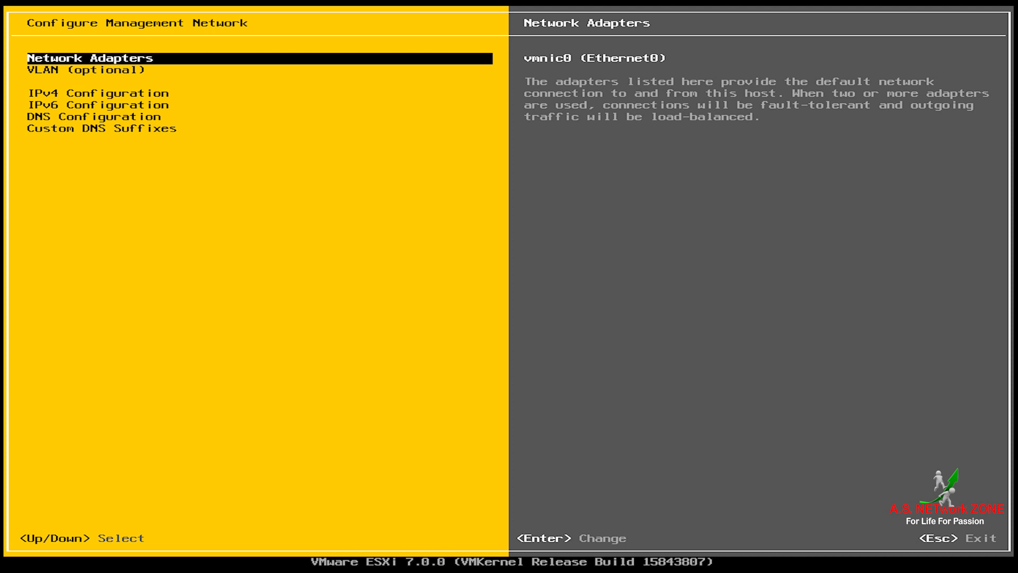
pyautogui.press('Return')
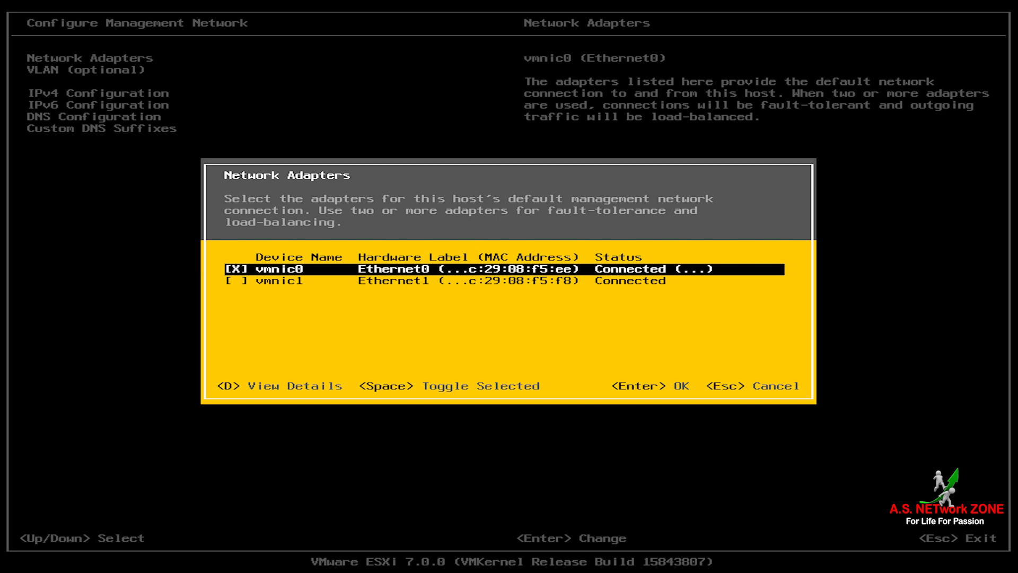
pyautogui.press('d')
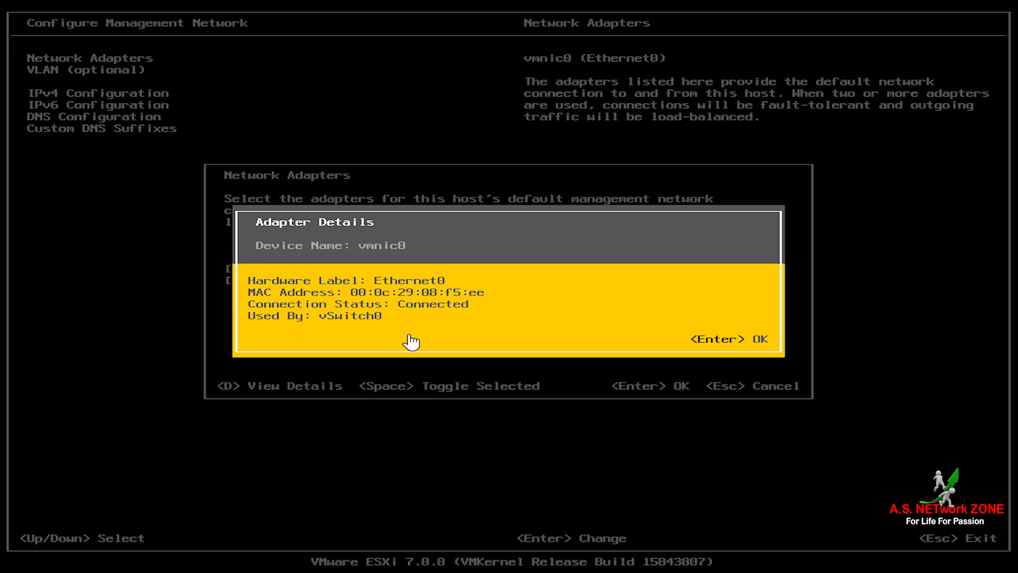
pyautogui.press('Return')
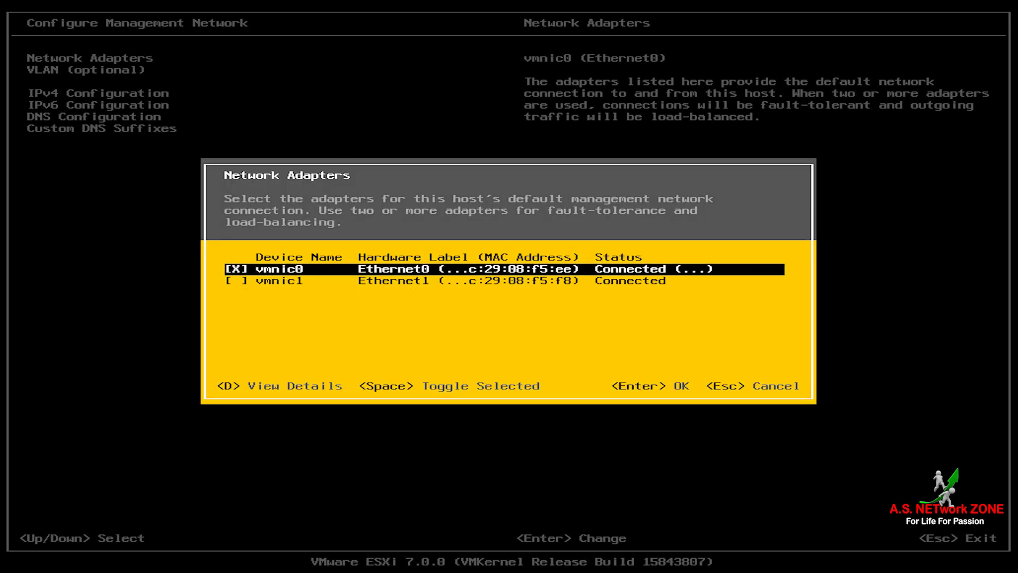
pyautogui.press('Return')
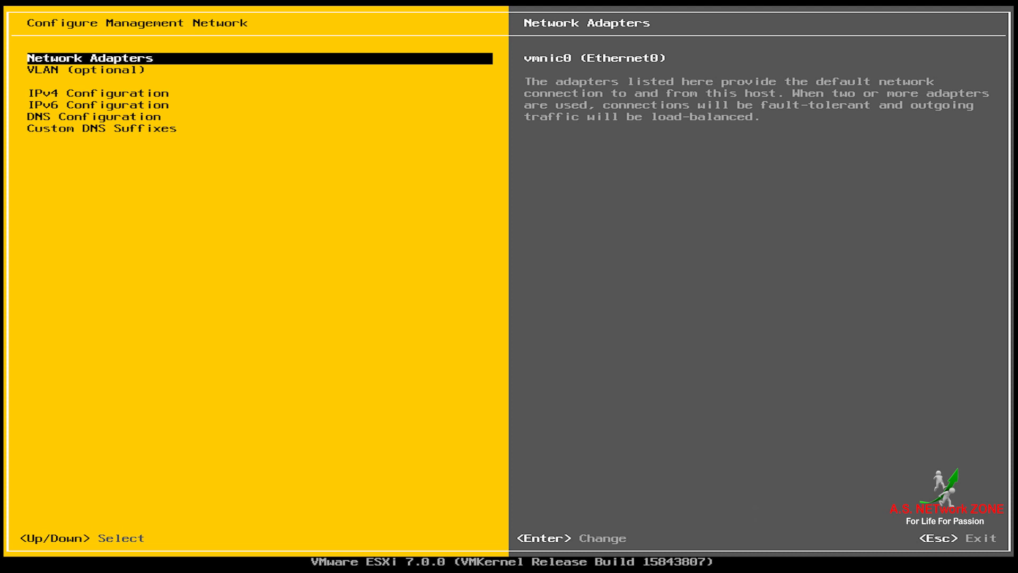
# Step: Open the VLAN setting and leave the VLAN ID unset
pyautogui.press('Down')
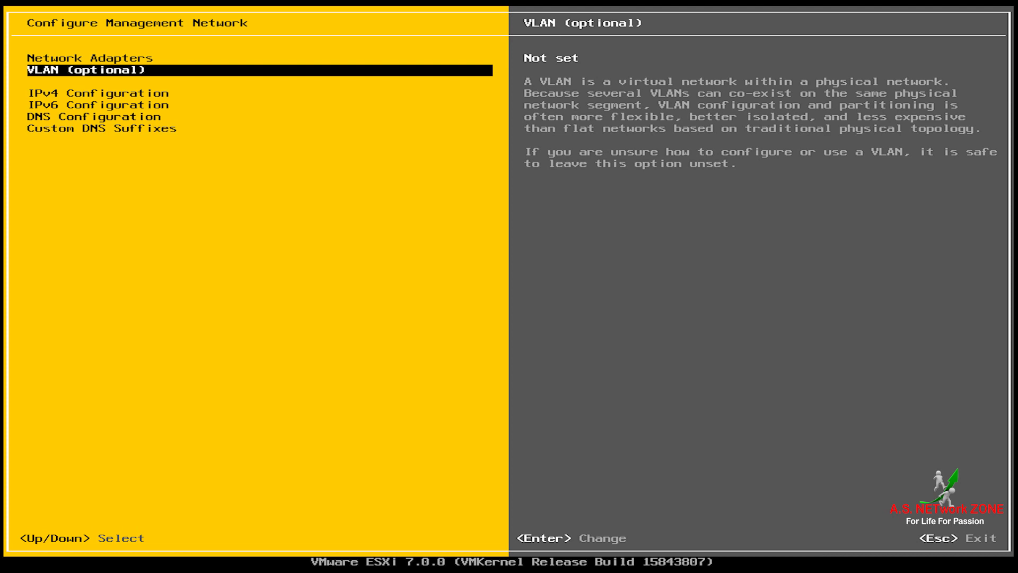
pyautogui.press('Return')
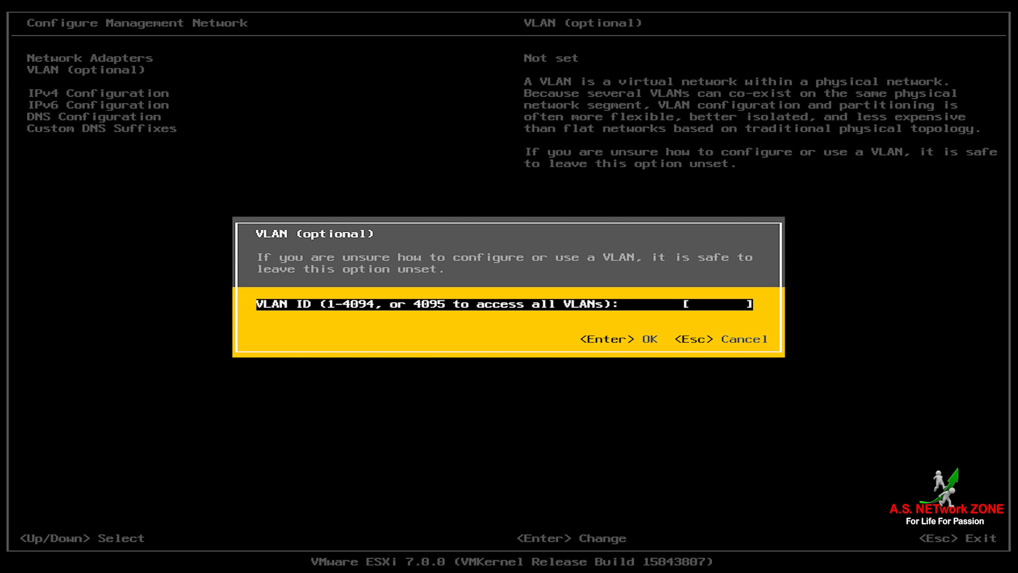
pyautogui.press('Escape')
pyautogui.press('Down')
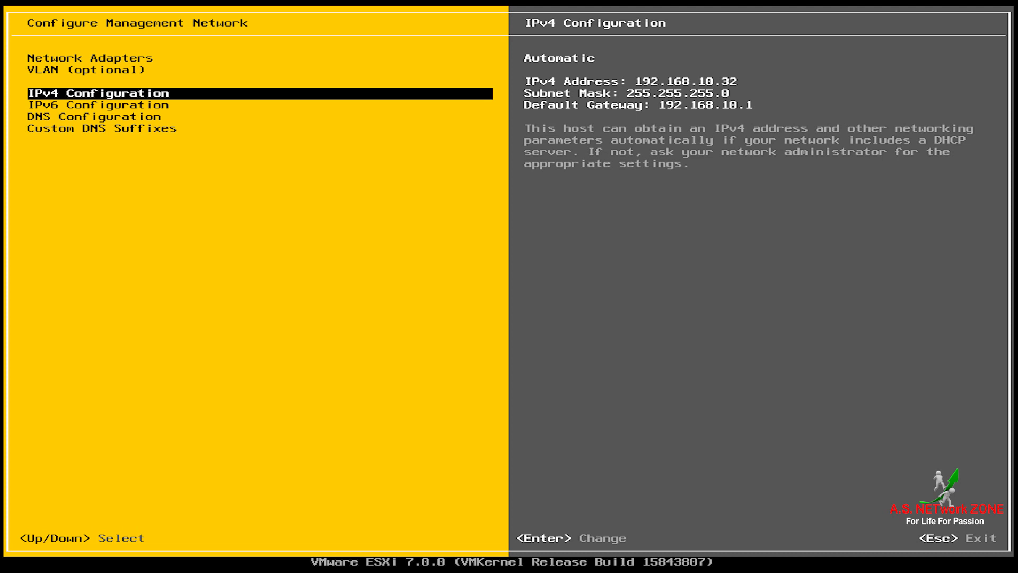
# Step: Open the IPv4 configuration showing automatic address 192.168.10.32 and gateway 192.168.10.1
pyautogui.press('Return')
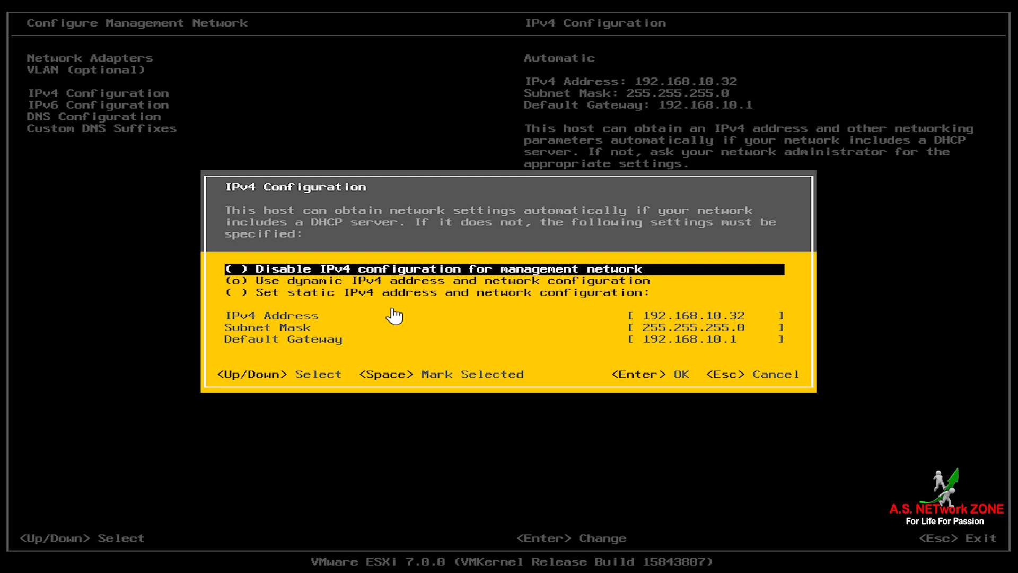
# Step: Switch IPv4 to static address 192.168.10.101, mask 255.255.255.0, gateway 192.168.10.1
pyautogui.press('Down')
pyautogui.press('Down')
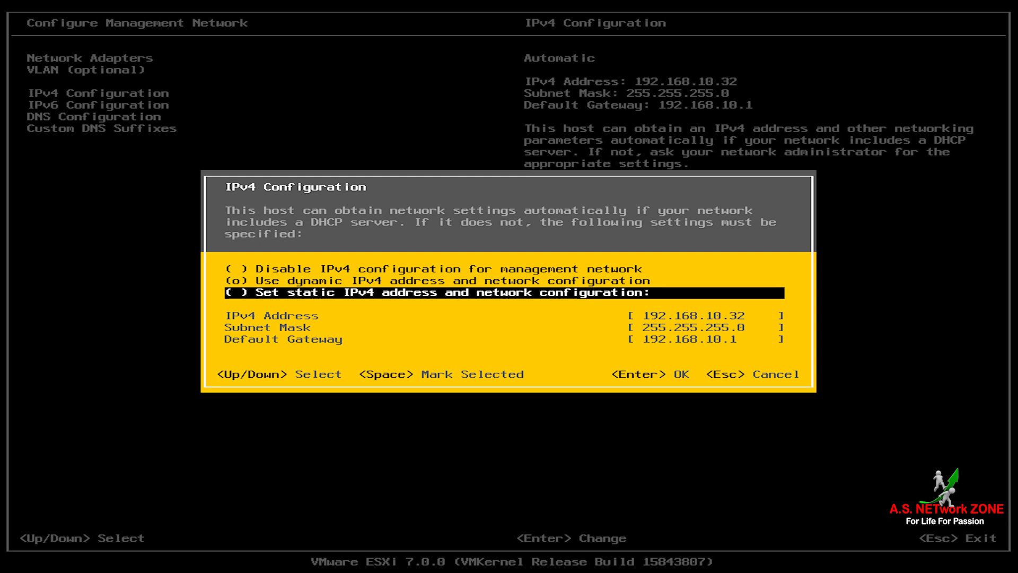
pyautogui.press('space')
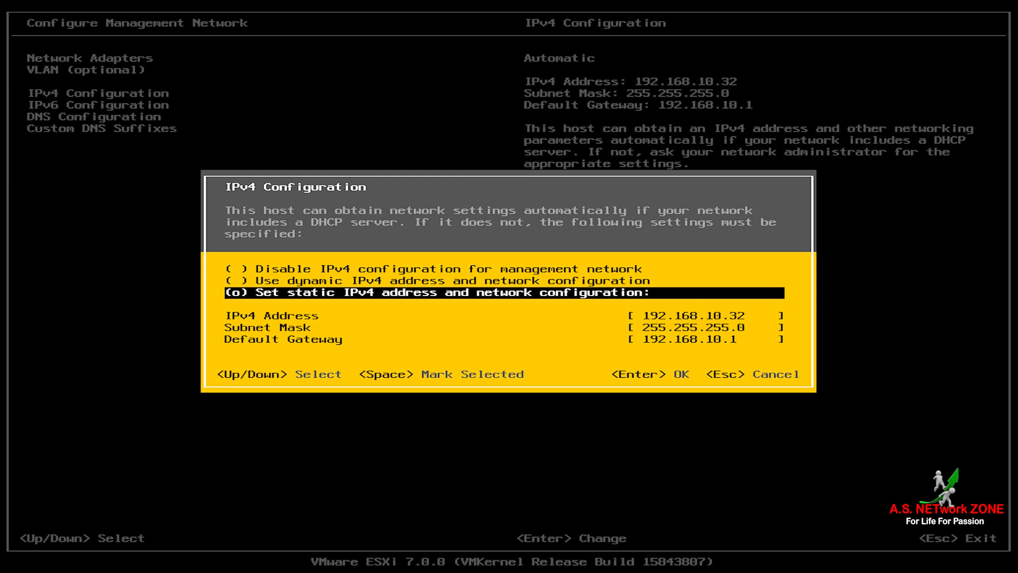
pyautogui.press('Down')
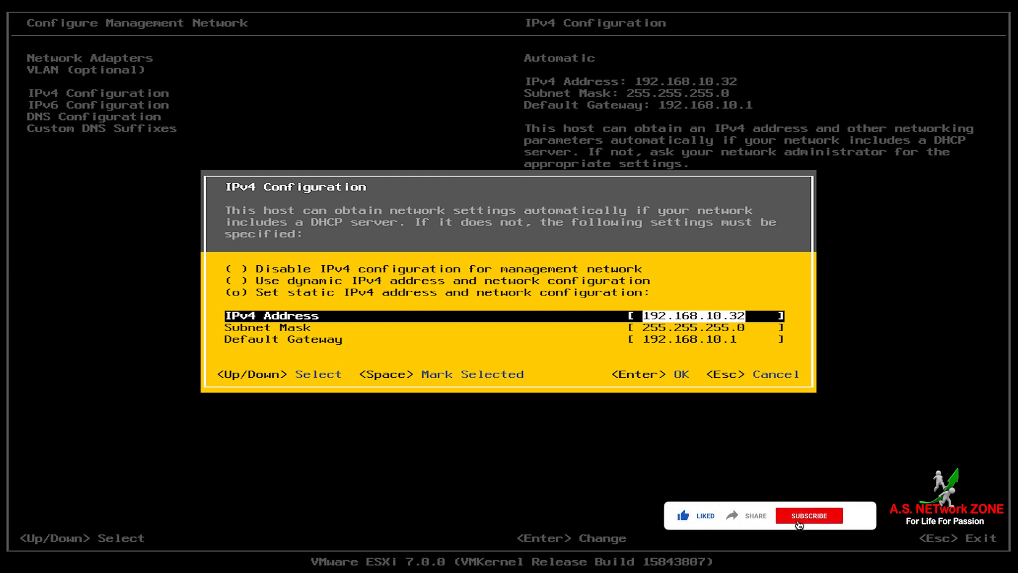
pyautogui.press('Right')
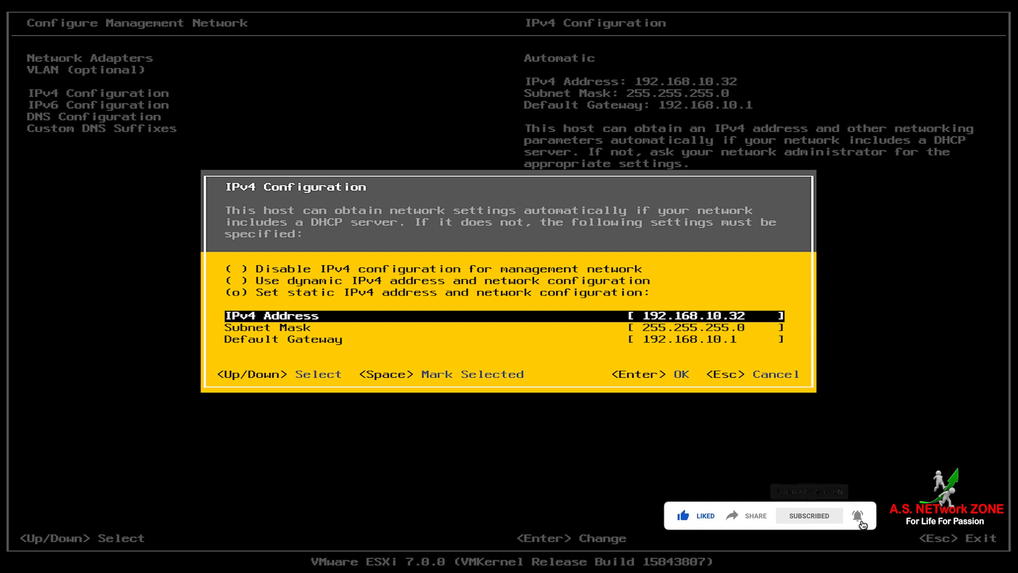
pyautogui.press('BackSpace')
pyautogui.press('BackSpace')
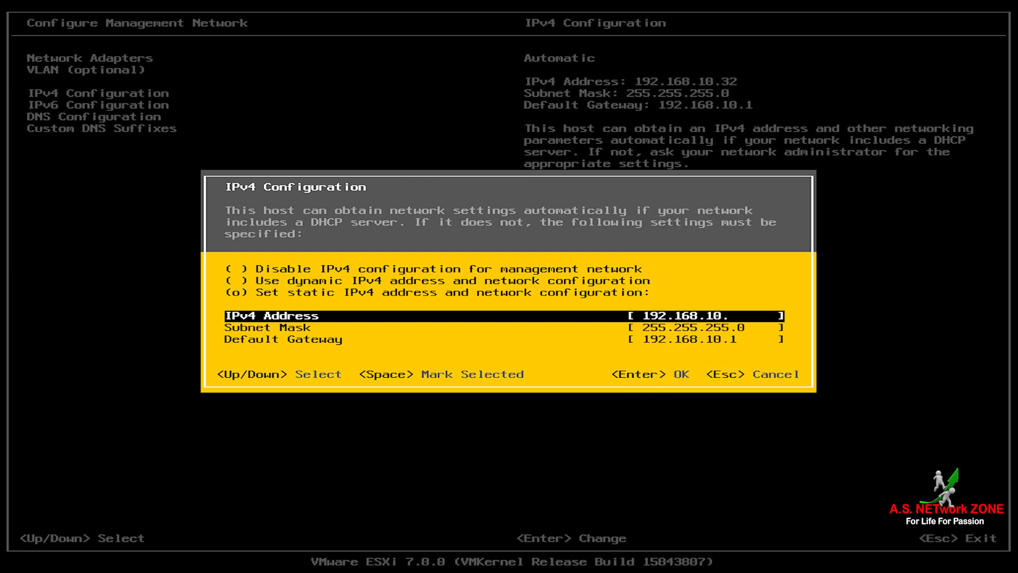
pyautogui.write('101')
pyautogui.press('Down')
pyautogui.press('Down')
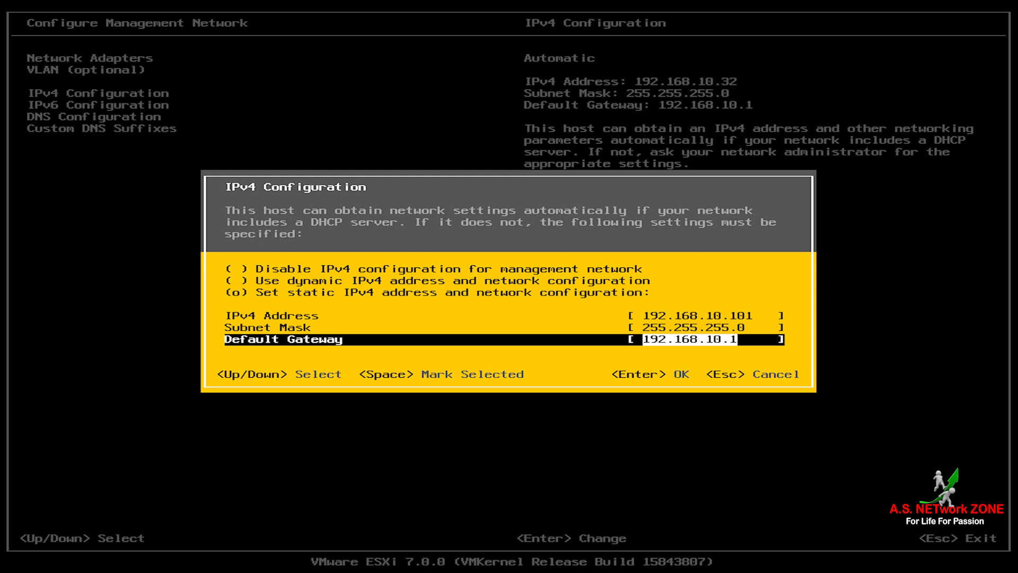
pyautogui.press('Return')
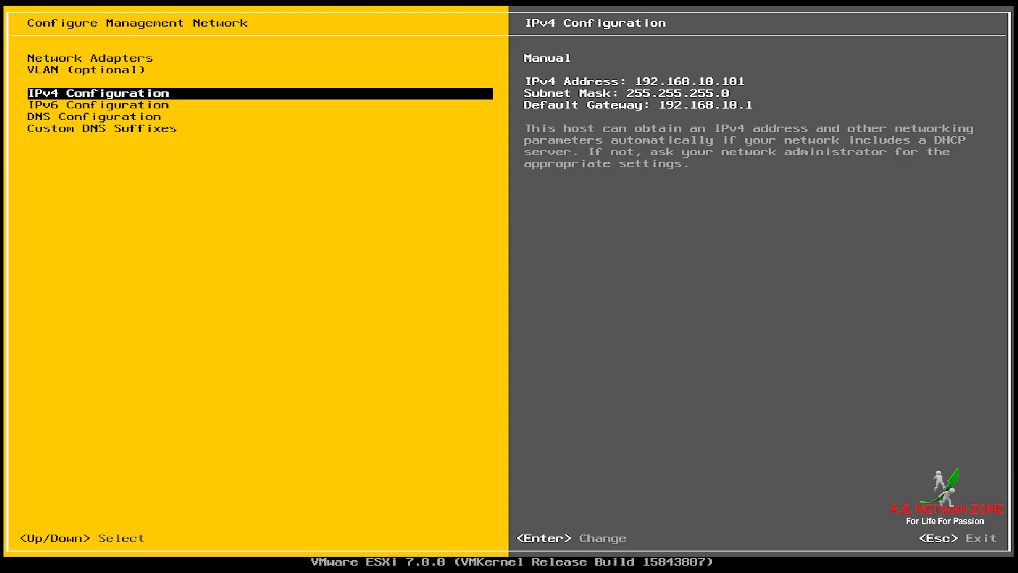
# Step: Disable IPv6 for the management network
pyautogui.press('Down')
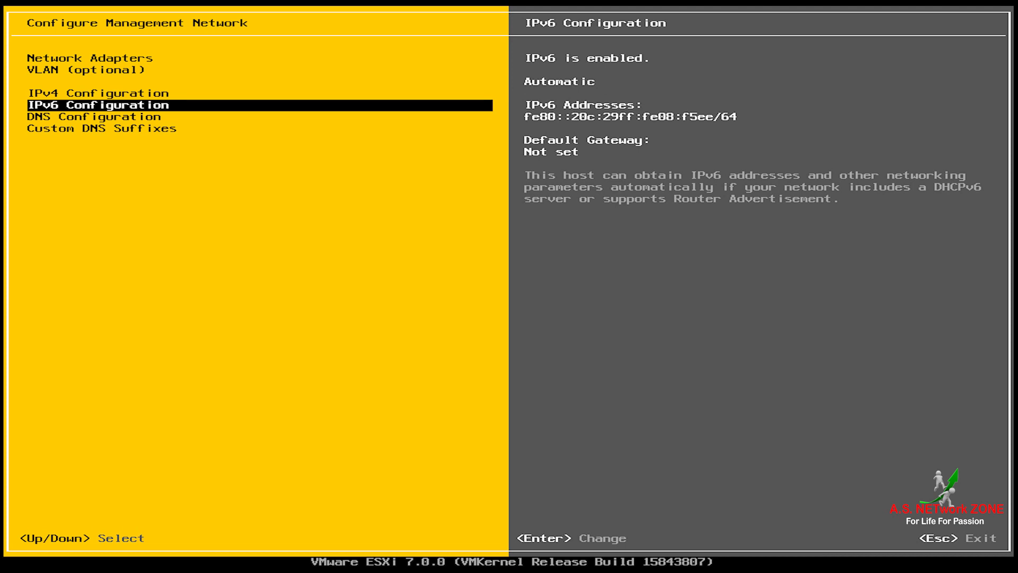
pyautogui.press('Return')
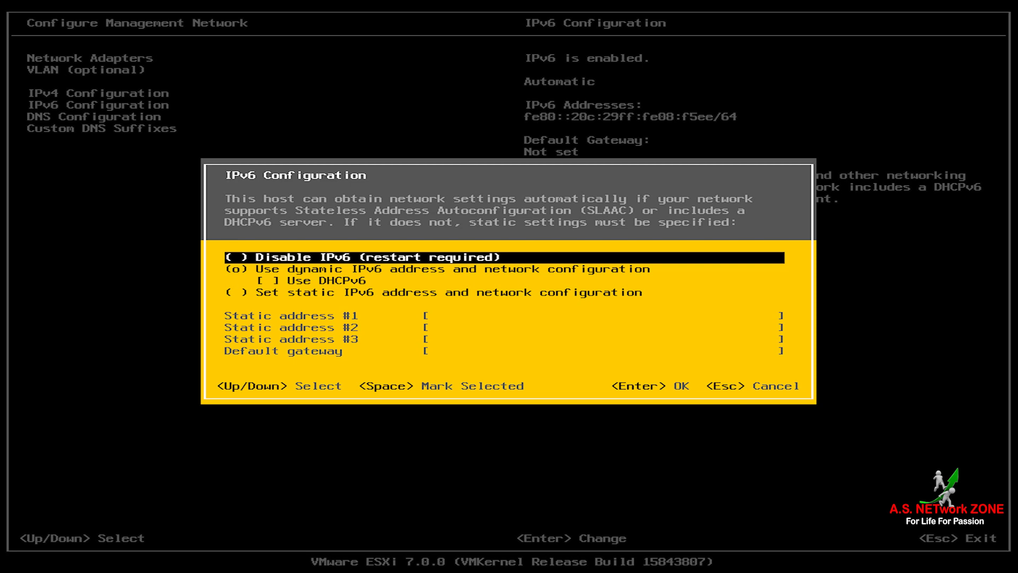
pyautogui.press('Down')
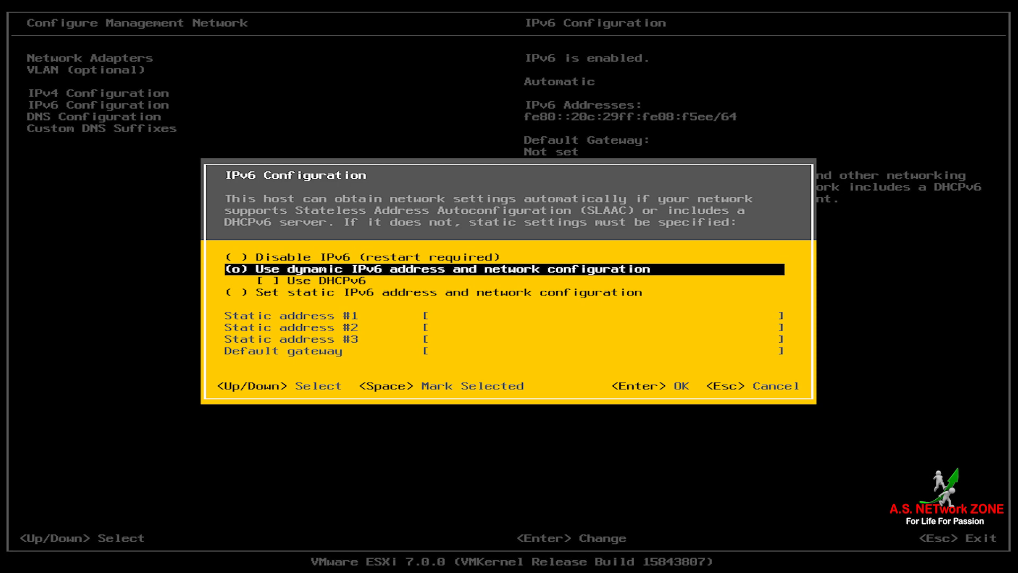
pyautogui.press('Down')
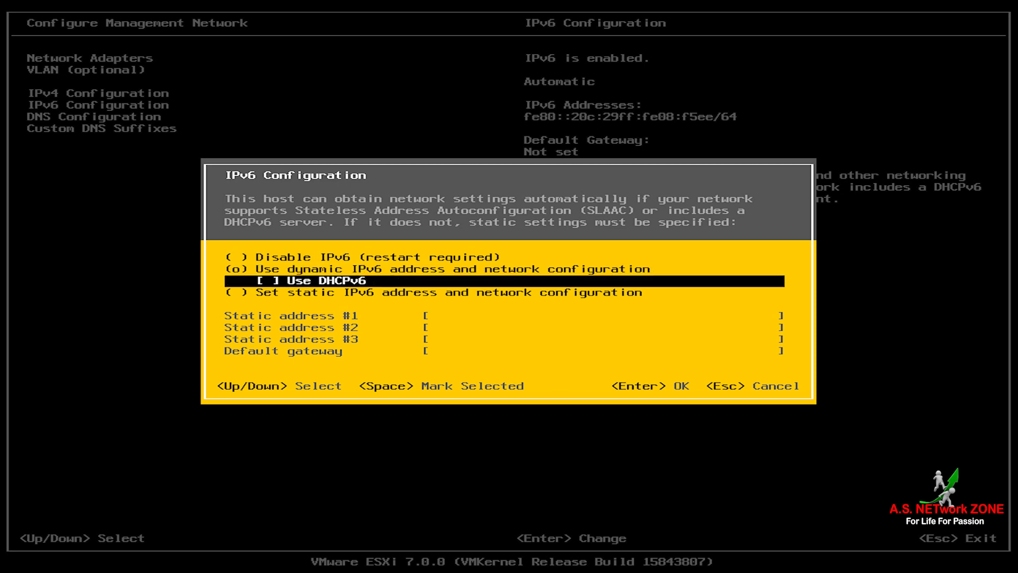
pyautogui.press('Down')
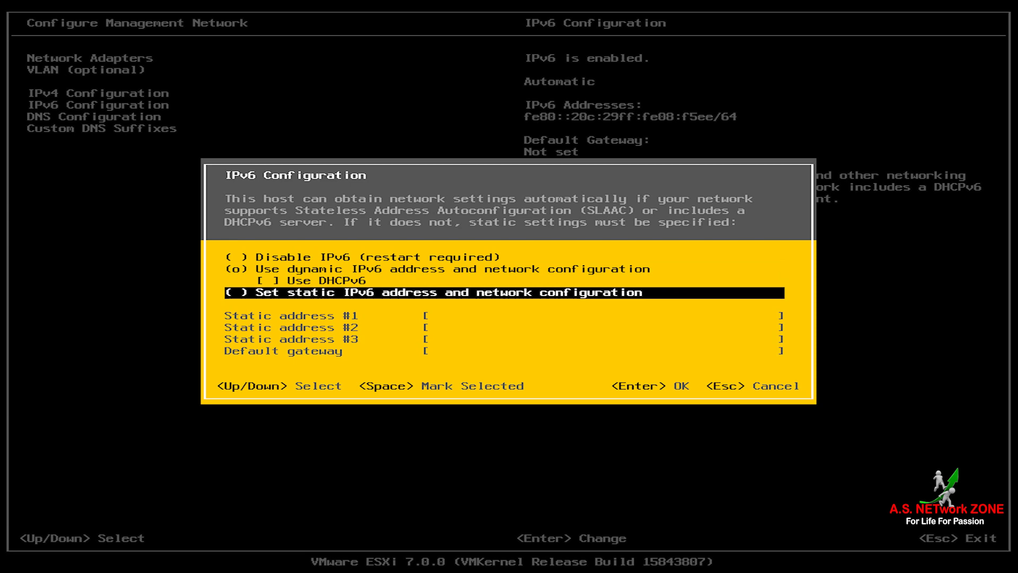
pyautogui.press('Up')
pyautogui.press('Up')
pyautogui.press('Up')
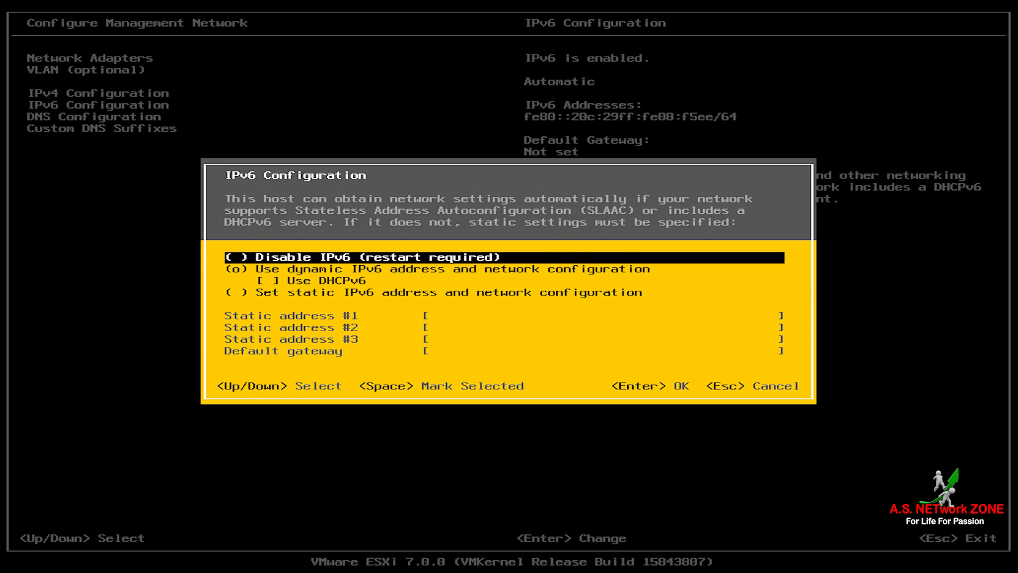
pyautogui.press('space')
pyautogui.press('Return')
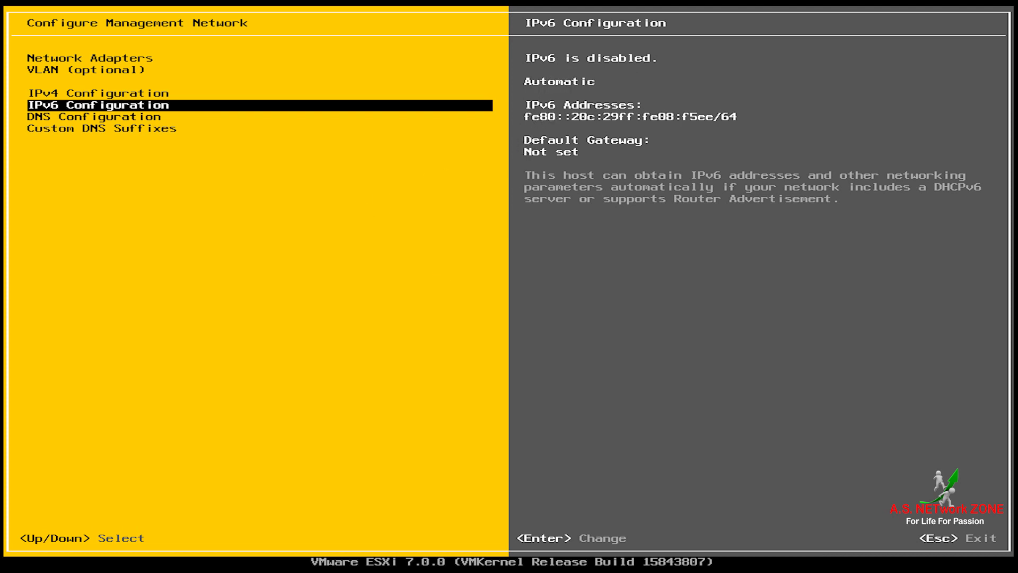
pyautogui.press('Down')
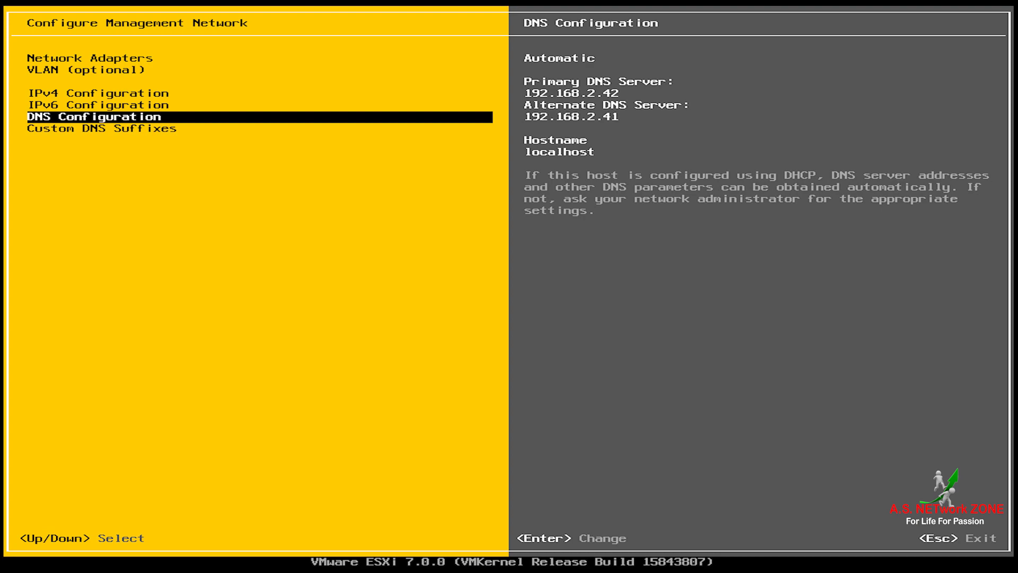
# Step: Switch DNS to manual with primary server 192.168.10.111 and no alternate server
pyautogui.press('Return')
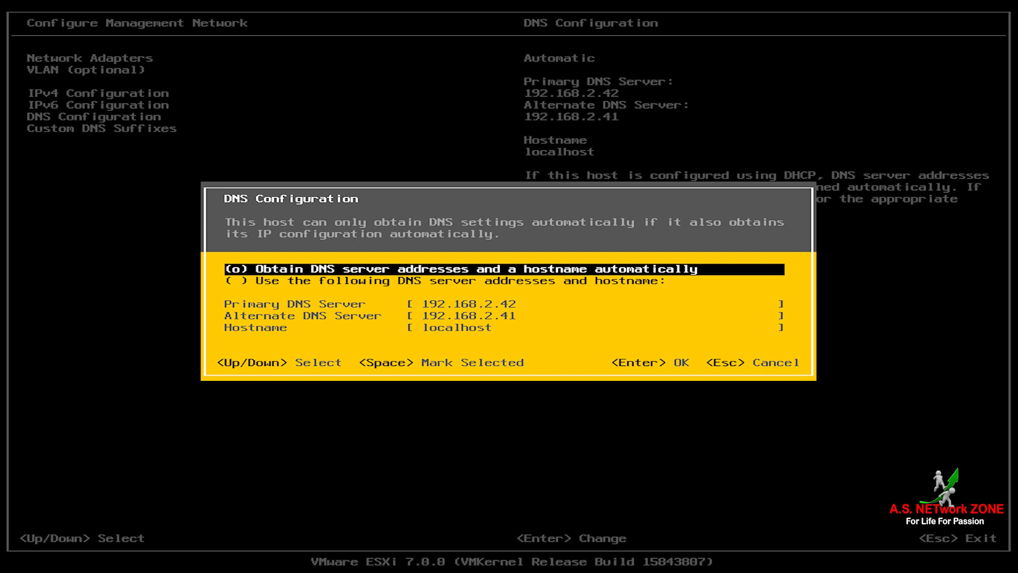
pyautogui.press('Down')
pyautogui.press('space')
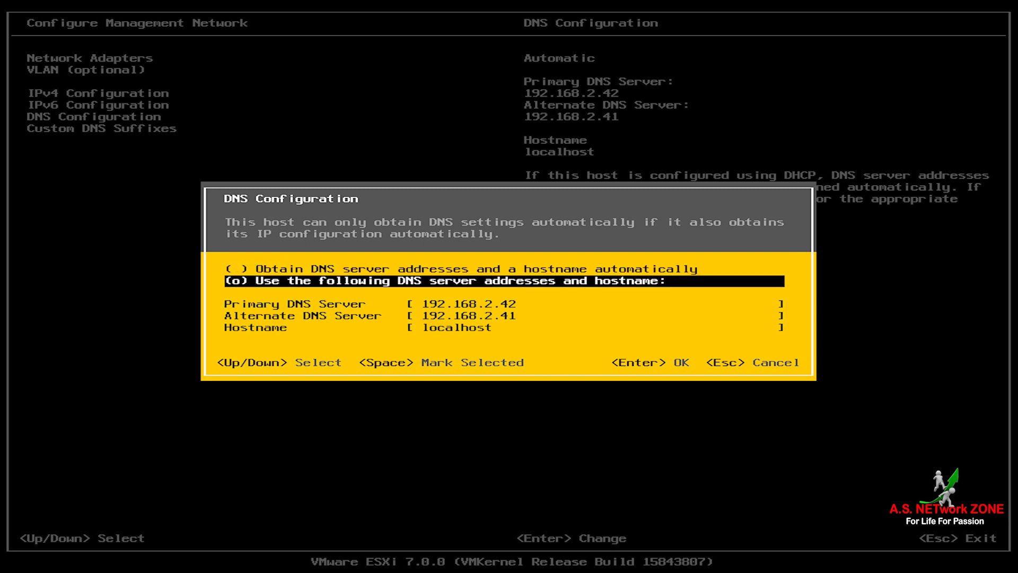
pyautogui.press('Down')
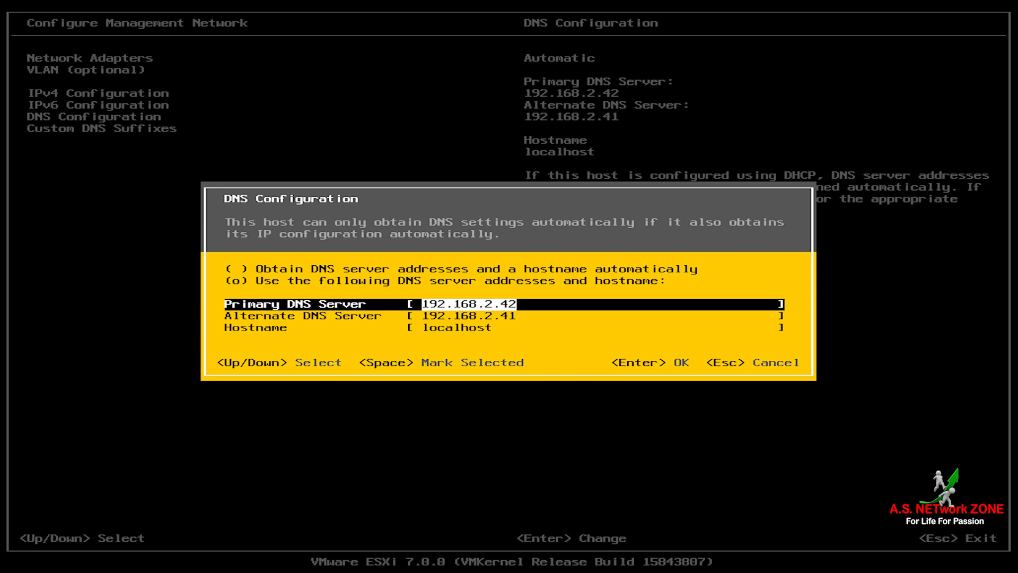
pyautogui.press('Right')
pyautogui.press('BackSpace')
pyautogui.press('BackSpace')
pyautogui.press('BackSpace')
pyautogui.press('BackSpace')
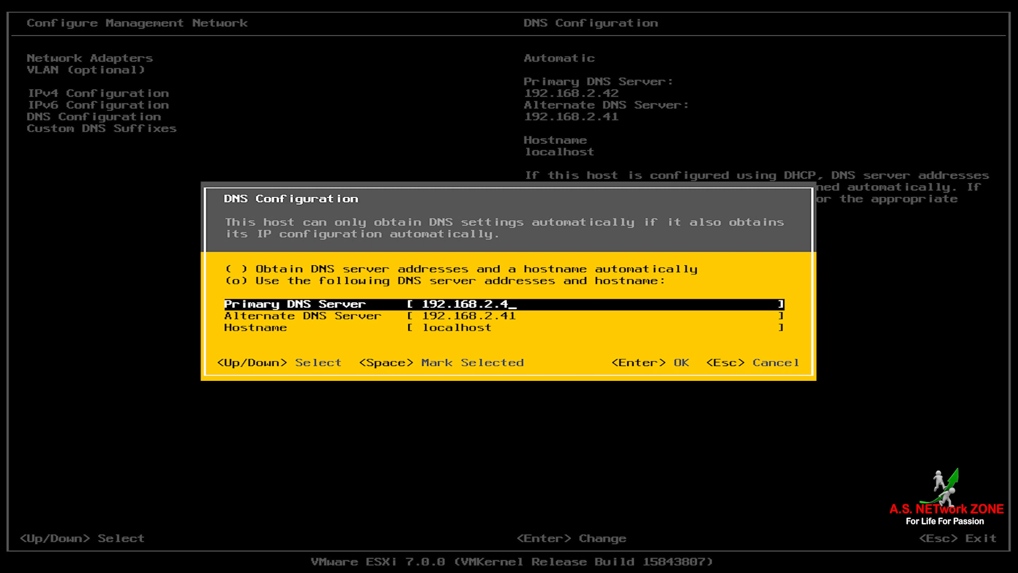
pyautogui.write('10.111')
pyautogui.press('Down')
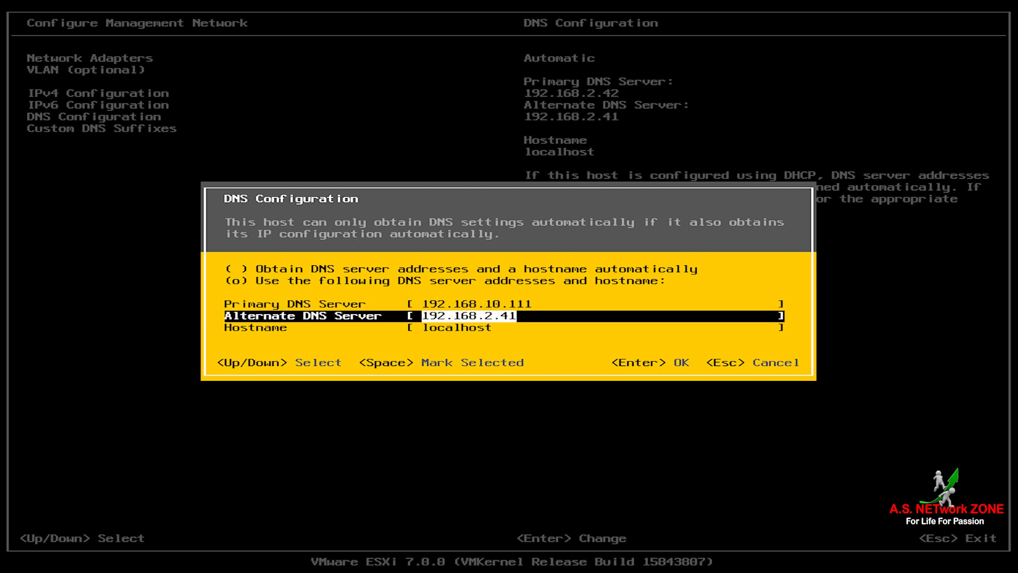
pyautogui.press('BackSpace')
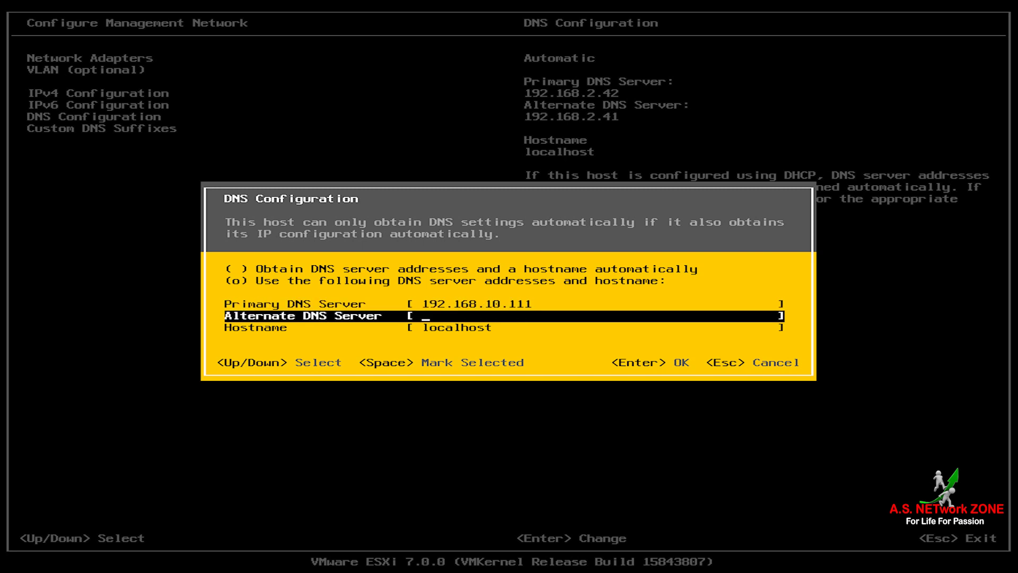
# Step: Change the hostname from localhost to Host1 and save the DNS settings
pyautogui.press('Down')
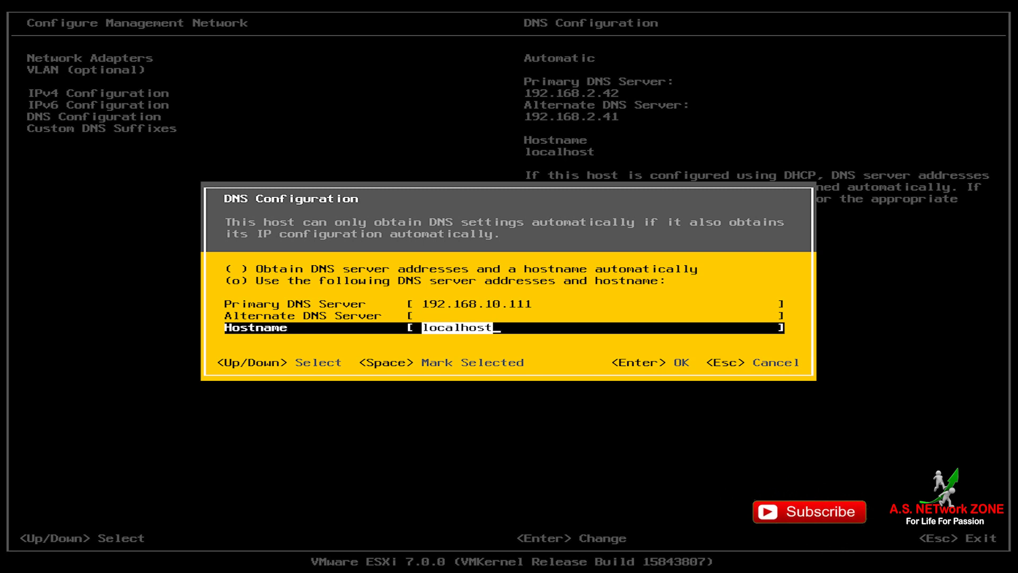
pyautogui.press('BackSpace')
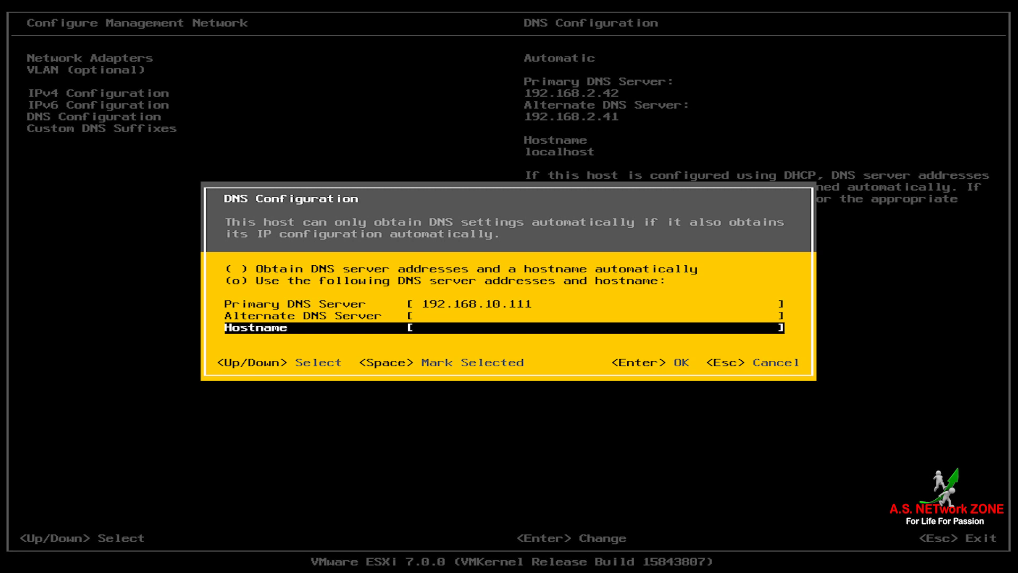
pyautogui.write('Host1')
pyautogui.press('Return')
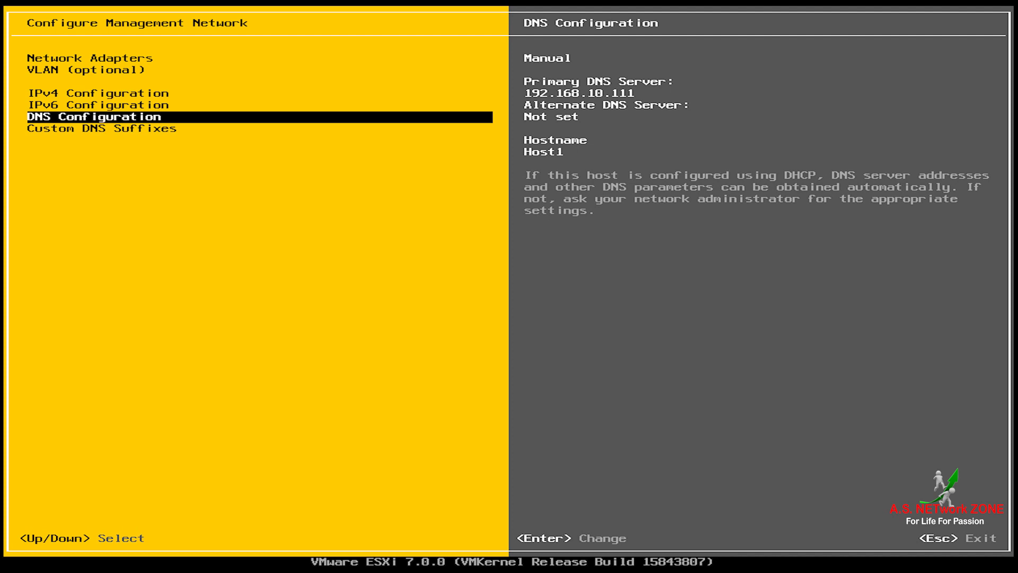
# Step: Replace the custom DNS suffix denbroadband.in with ASNETworkZONE.Com
pyautogui.press('Down')
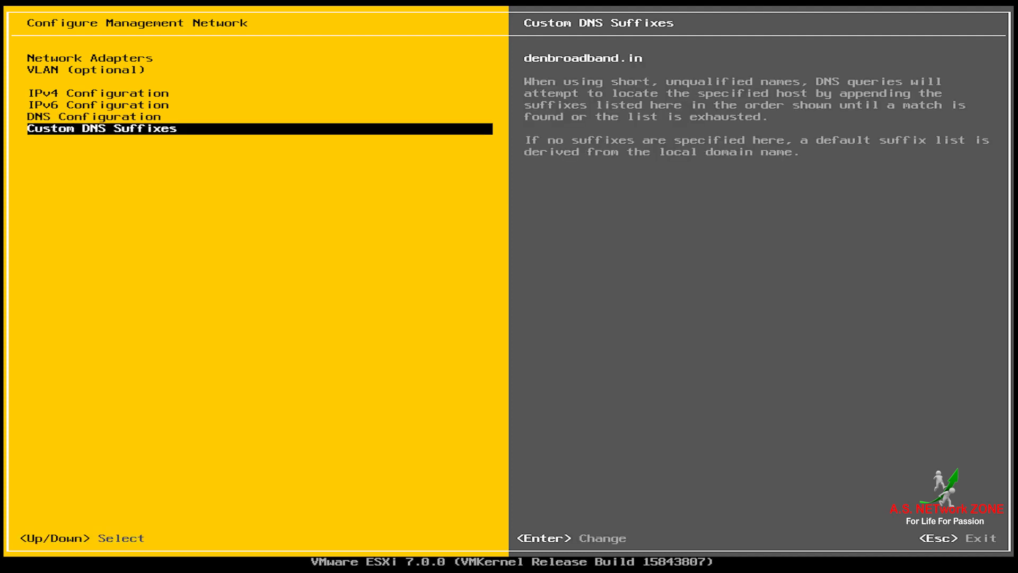
pyautogui.press('Return')
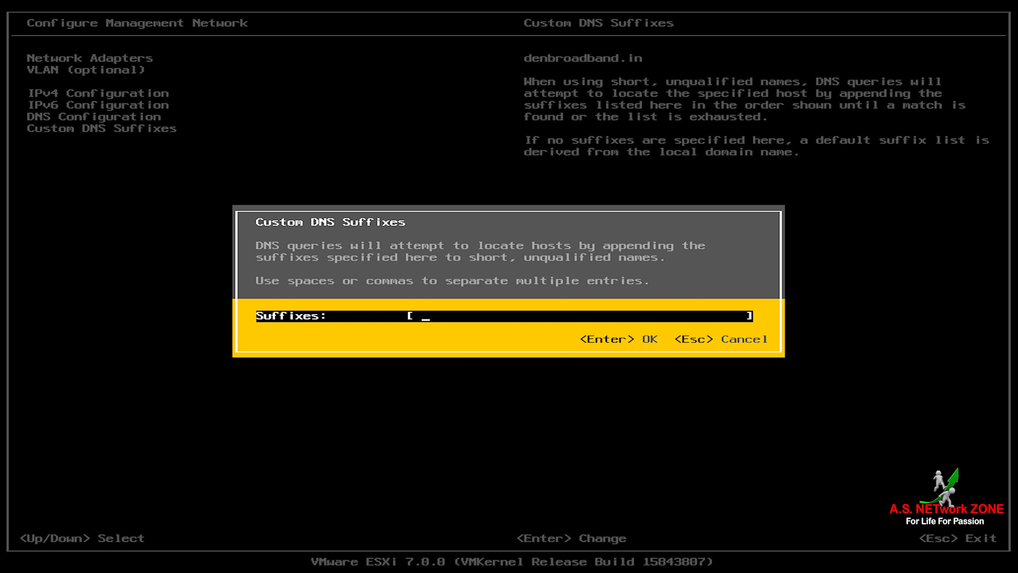
pyautogui.write('ASNETworkZONE.Com')
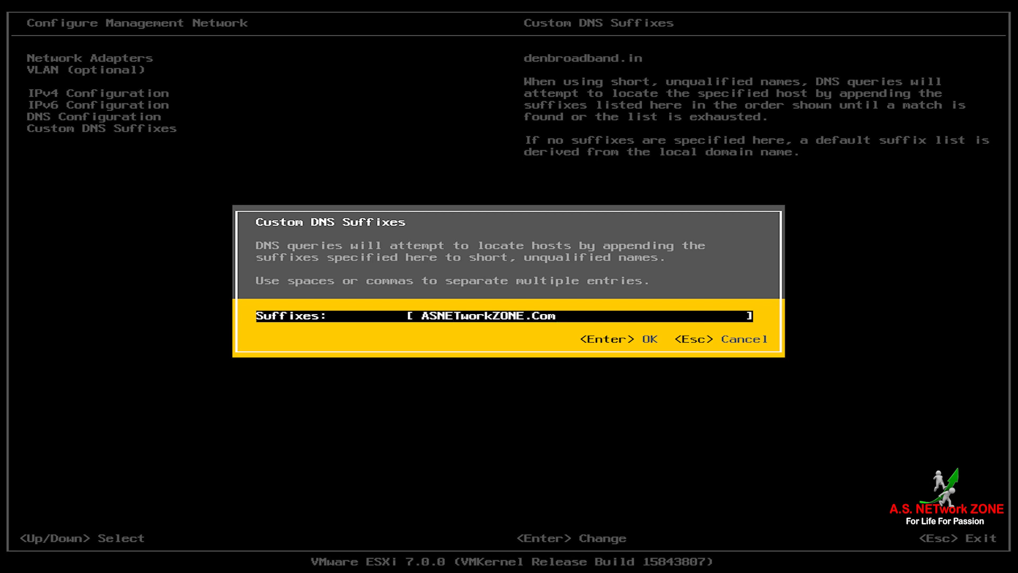
pyautogui.press('Return')
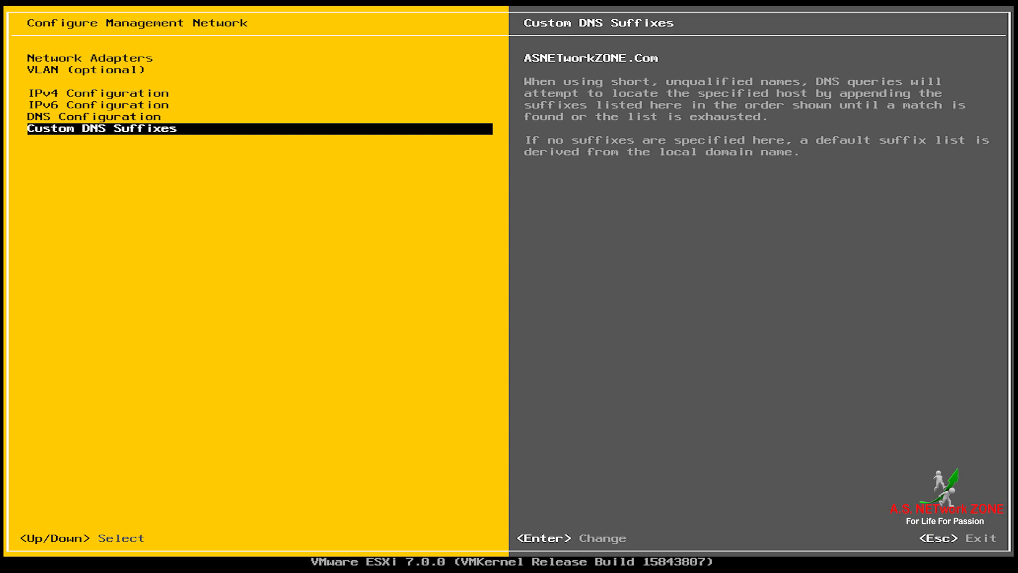
# Step: Apply the network changes and reboot so the host comes up as Host1 at 192.168.10.101
pyautogui.press('Escape')
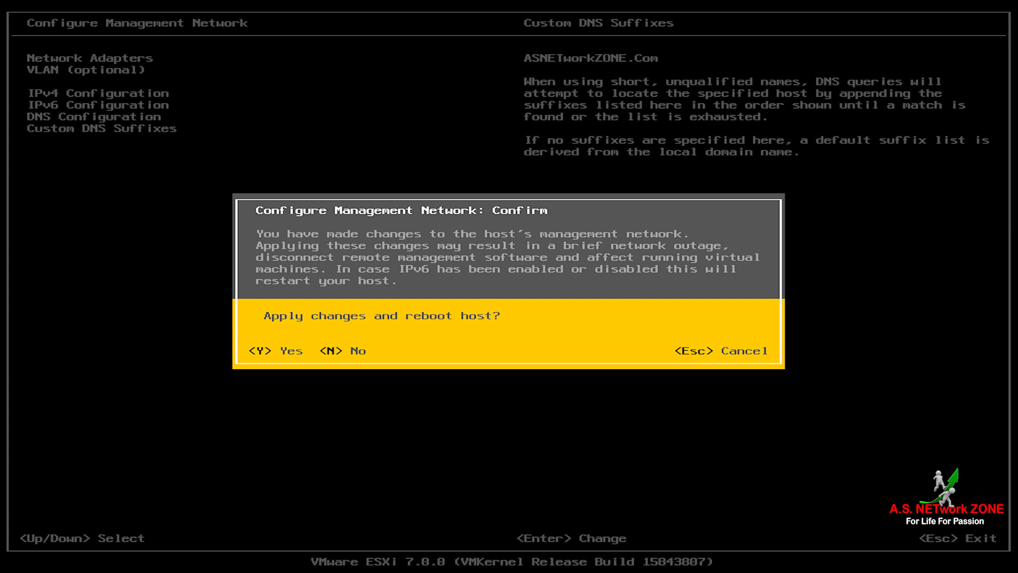
pyautogui.press('y')
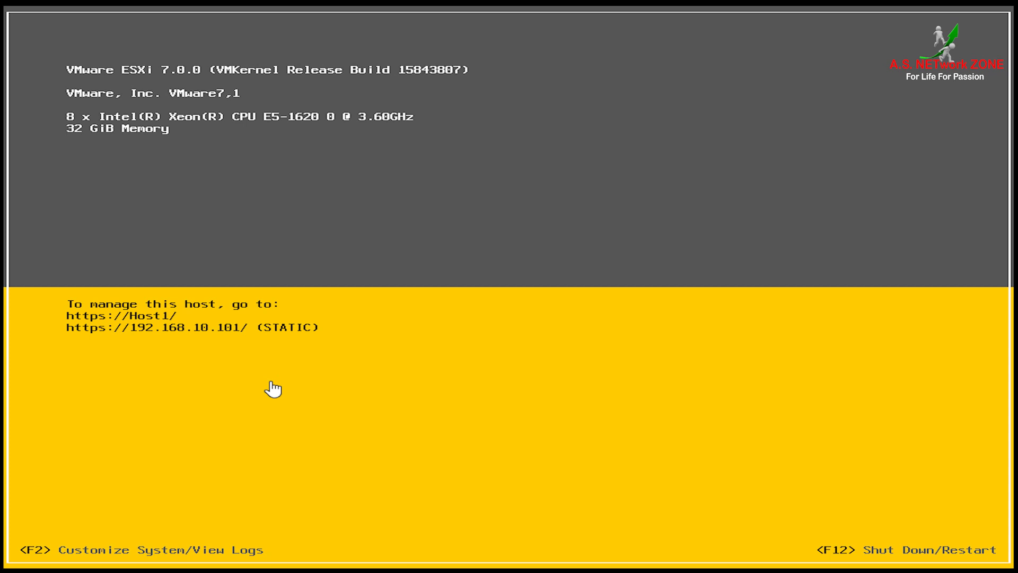
# Step: Sign in to System Customization as root with the account password and select Restart Management Network
pyautogui.press('F2')
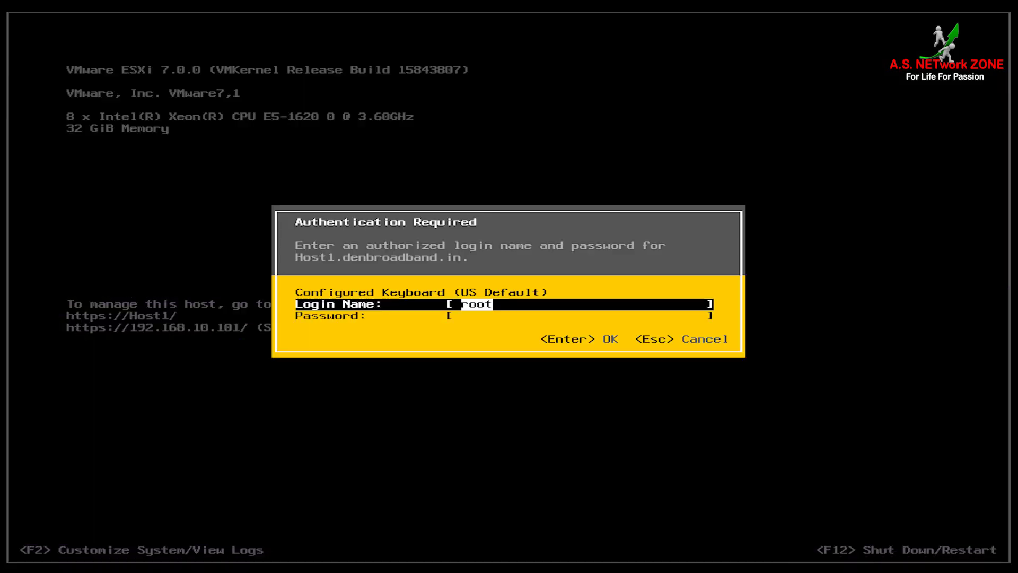
pyautogui.press('Tab')
pyautogui.write('VMware1!')
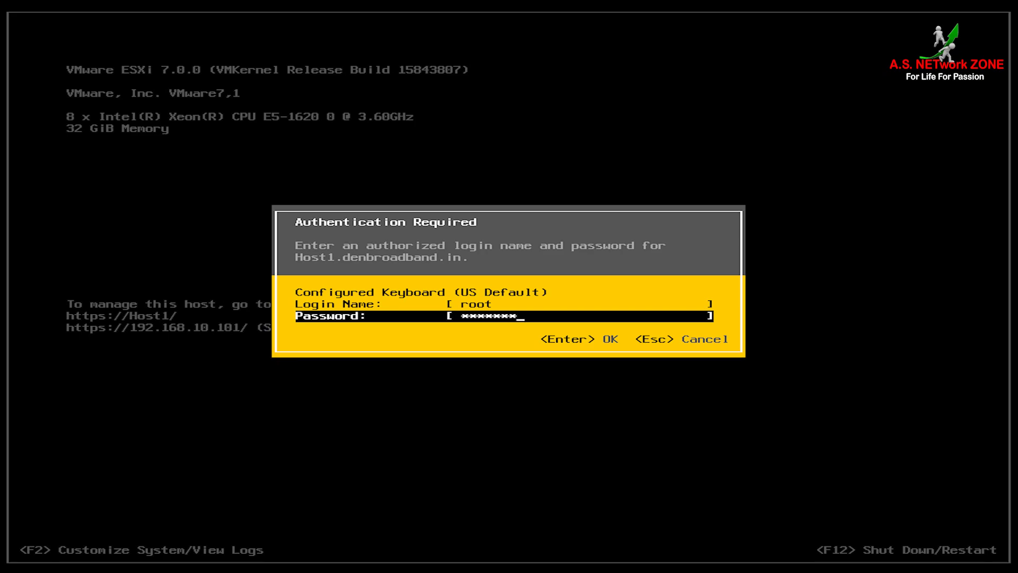
pyautogui.press('Return')
pyautogui.press('Down')
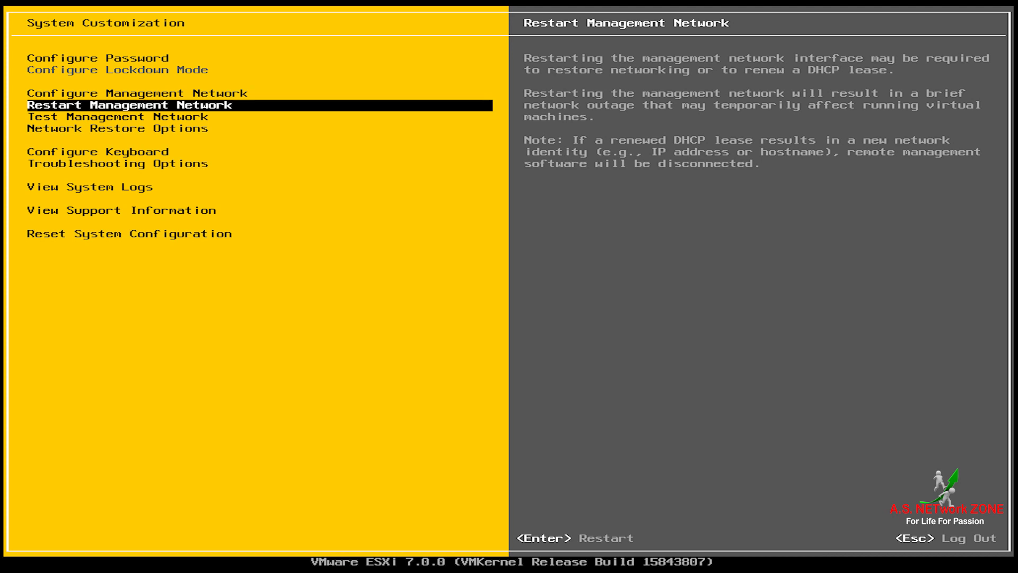
# Step: Restart the management network with F11, confirming it comes back on IP 192.168.10.101
pyautogui.press('Return')
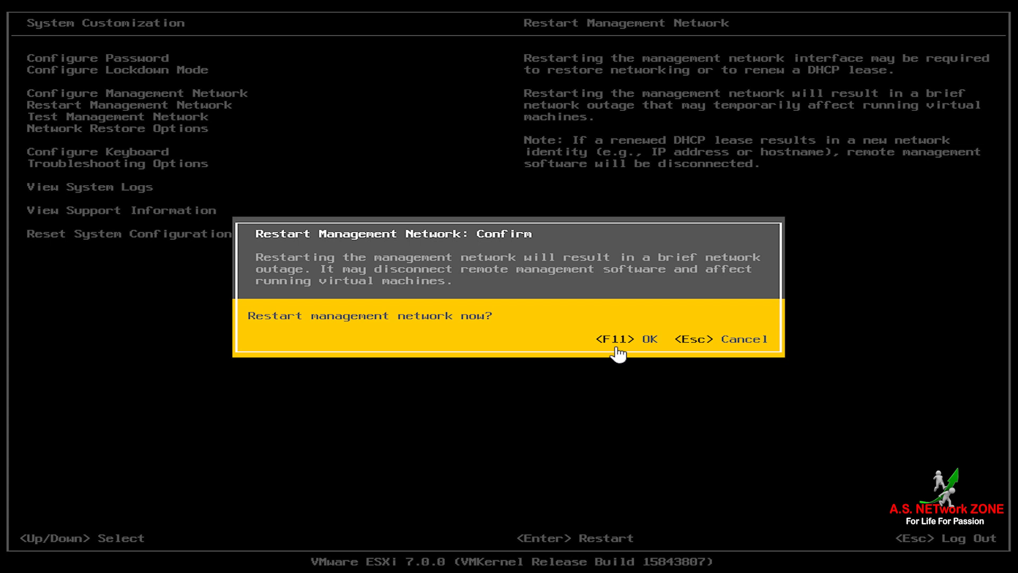
pyautogui.press('F11')
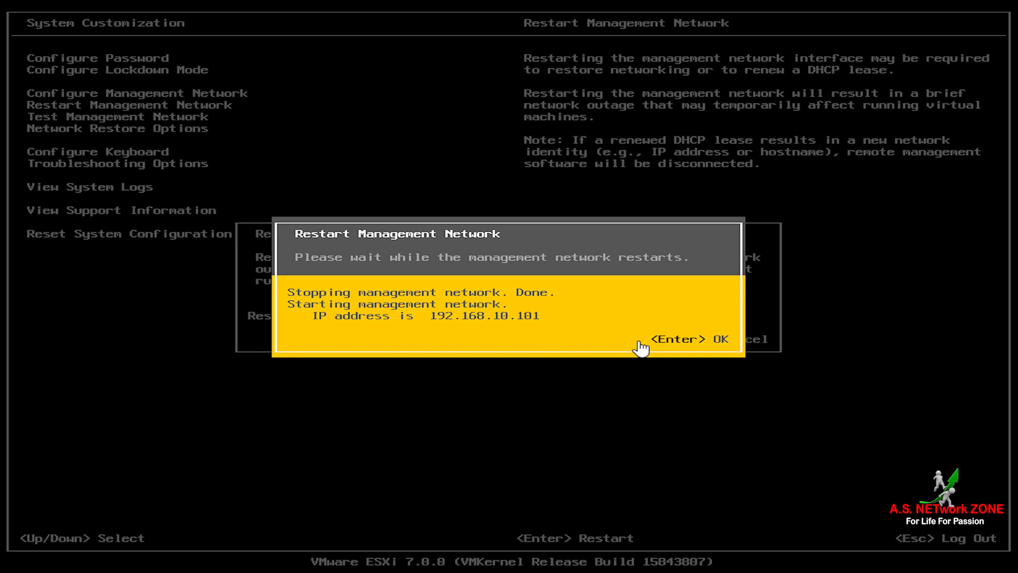
pyautogui.press('Return')
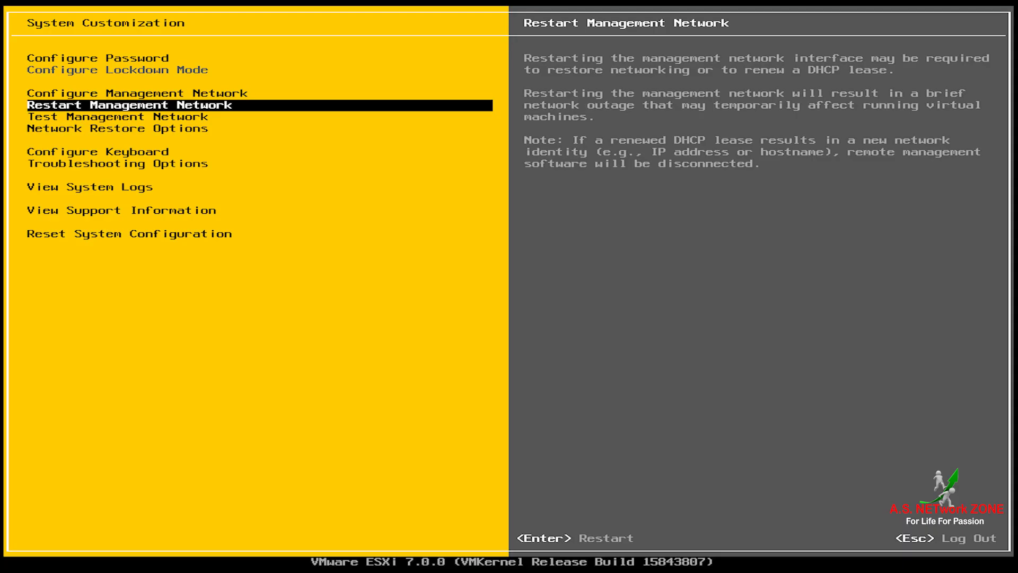
pyautogui.press('Down')
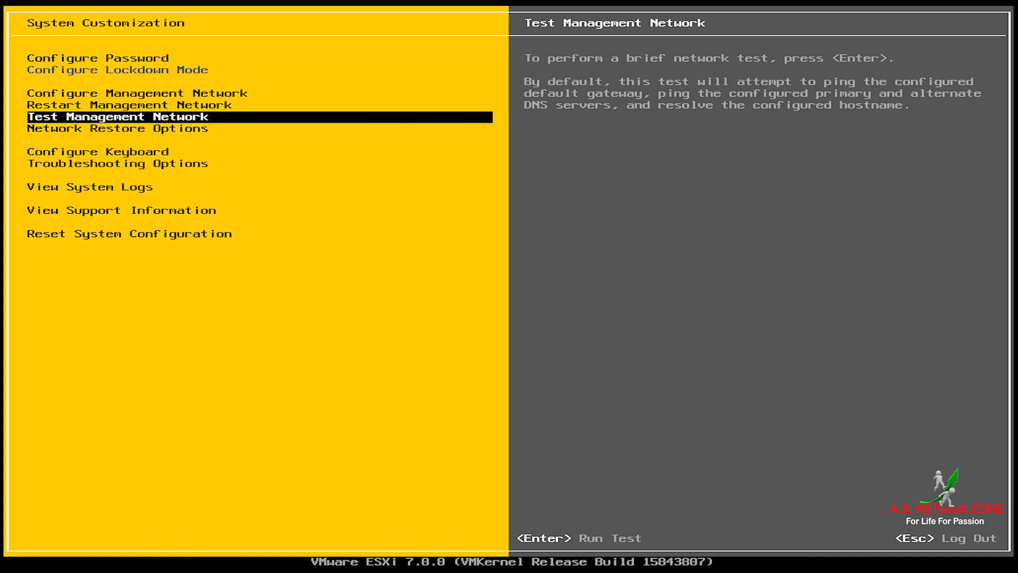
pyautogui.press('Return')
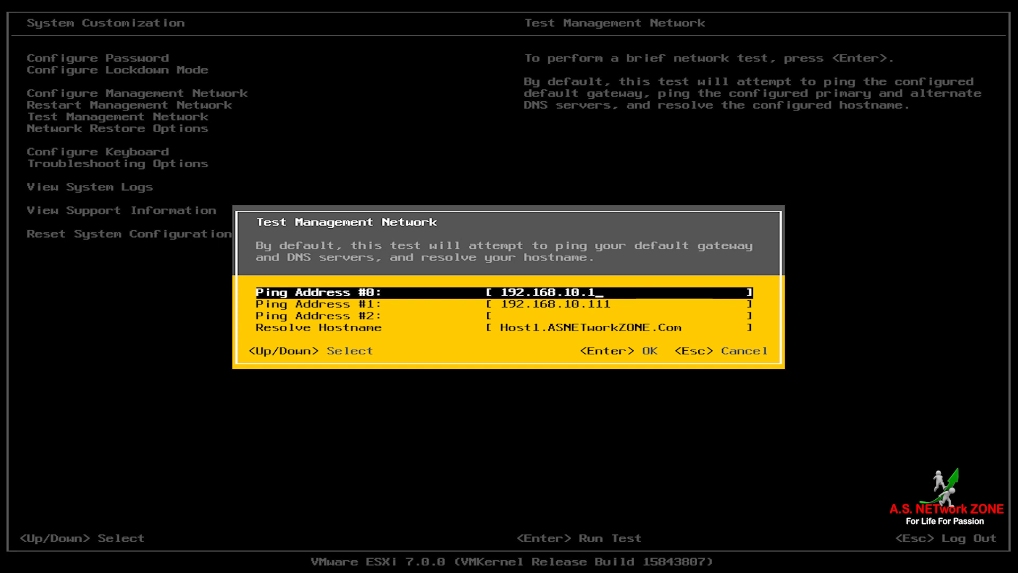
pyautogui.press('Down')
pyautogui.press('Down')
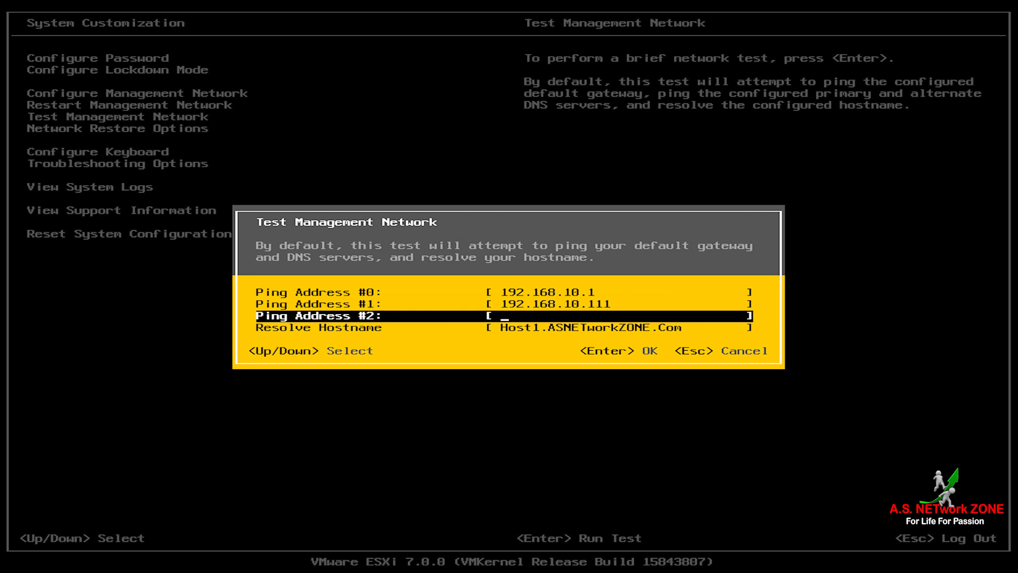
pyautogui.press('Down')
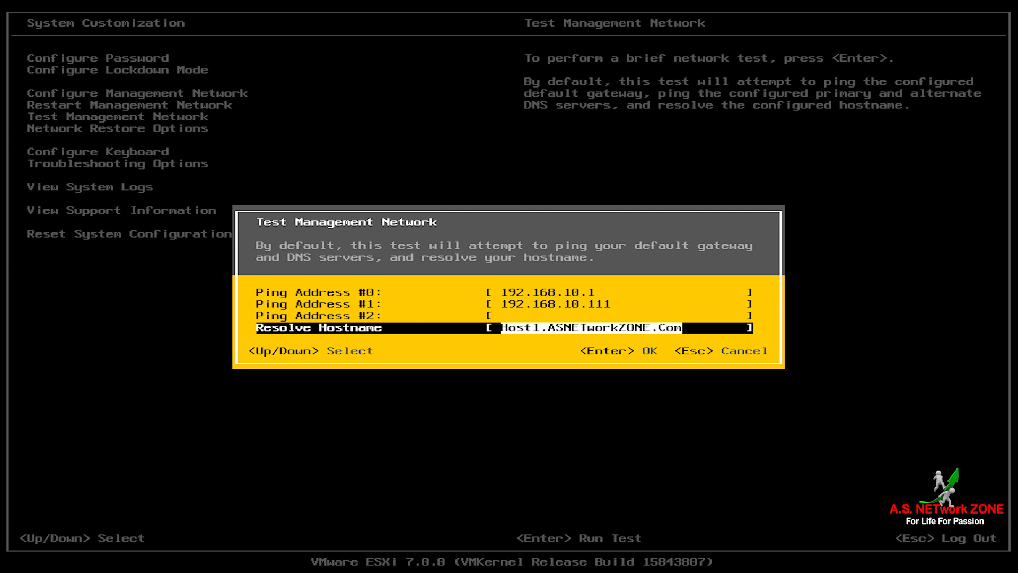
pyautogui.press('Escape')
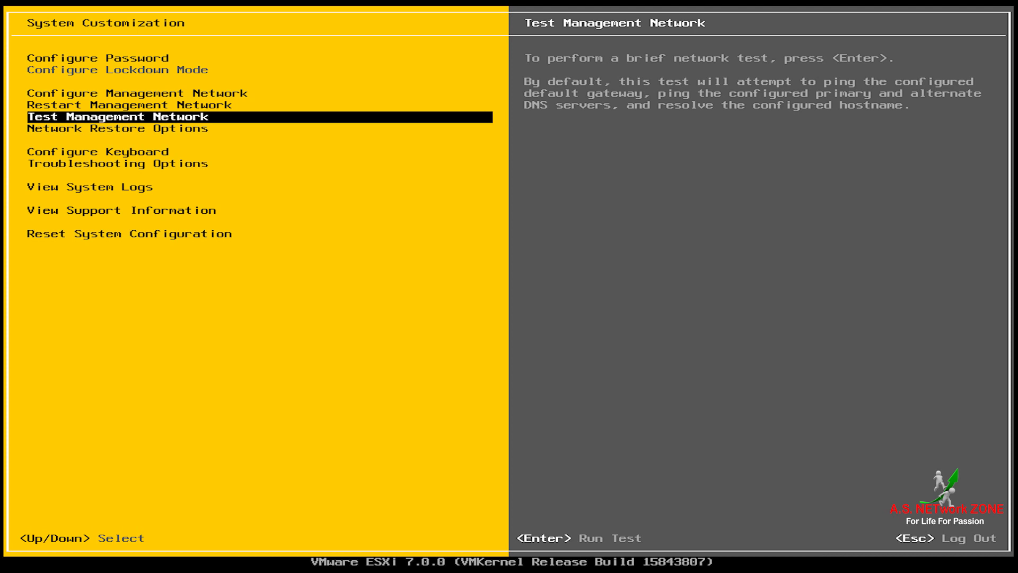
pyautogui.press('Down')
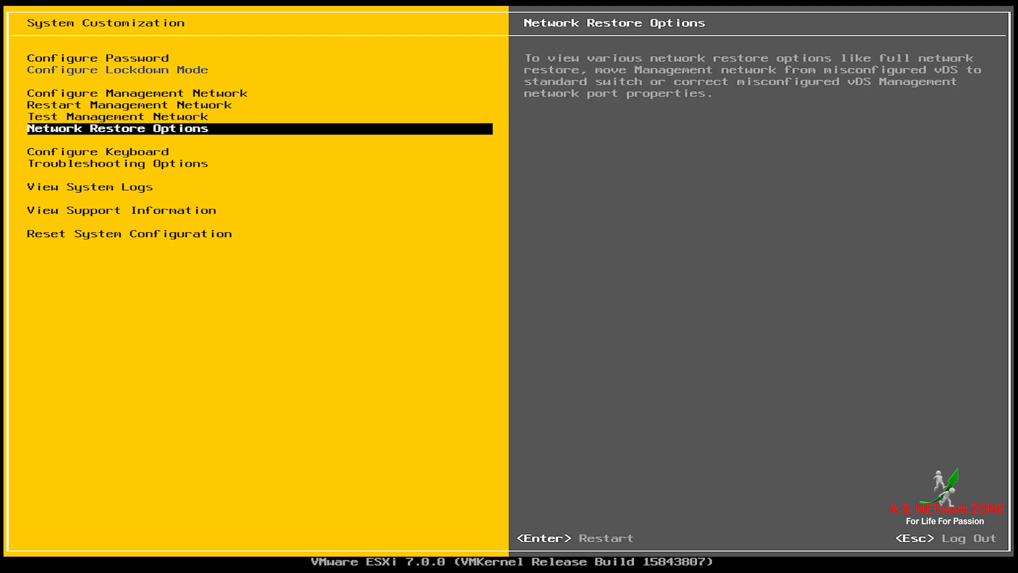
pyautogui.press('Return')
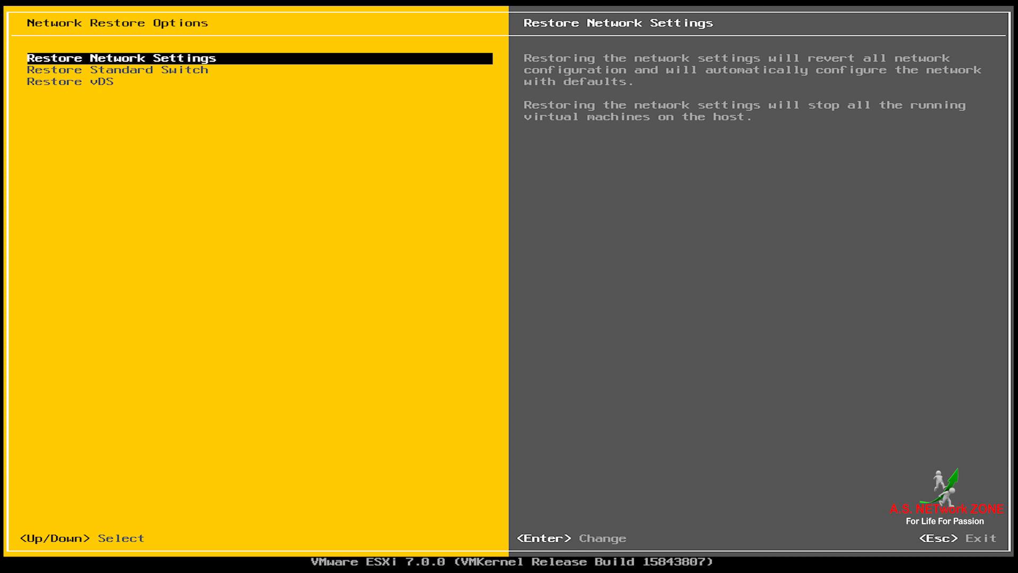
pyautogui.press('Return')
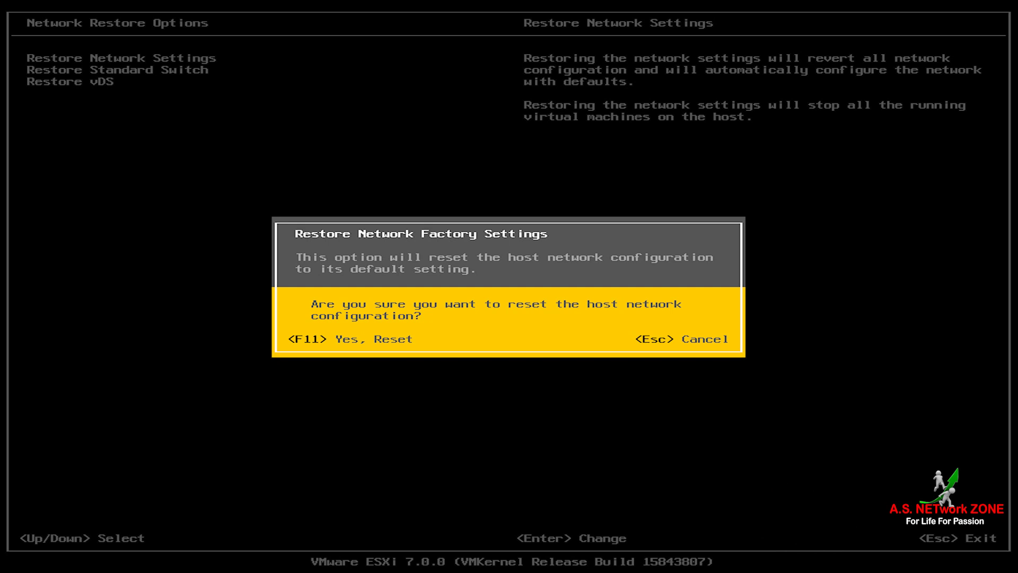
pyautogui.press('F11')
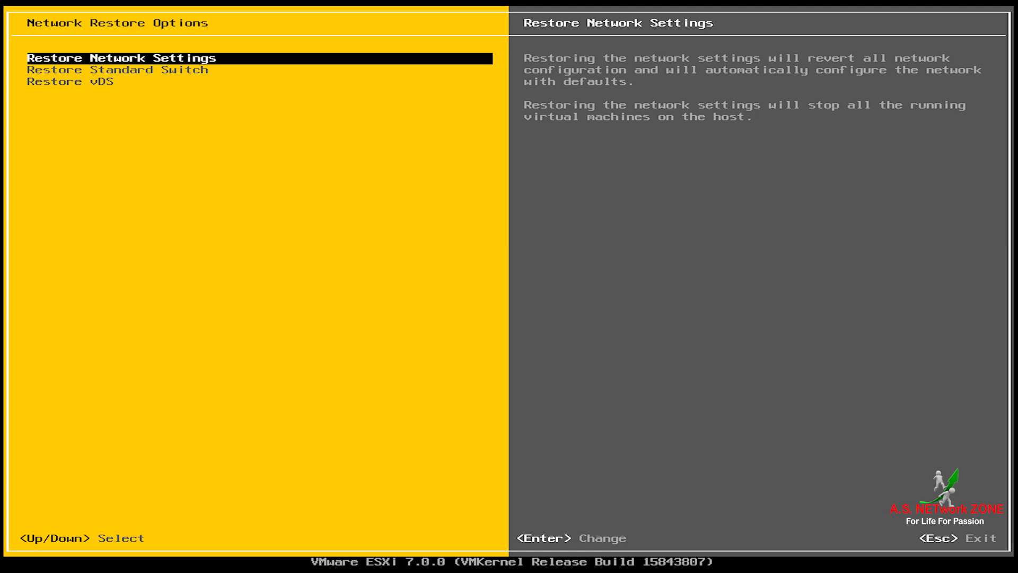
pyautogui.press('Escape')
pyautogui.press('Down')
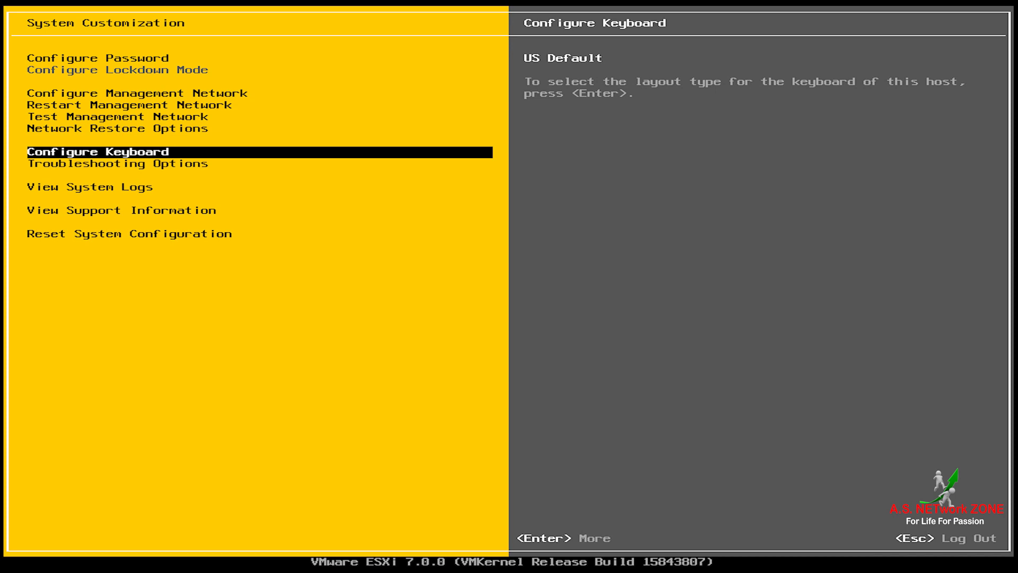
pyautogui.press('Return')
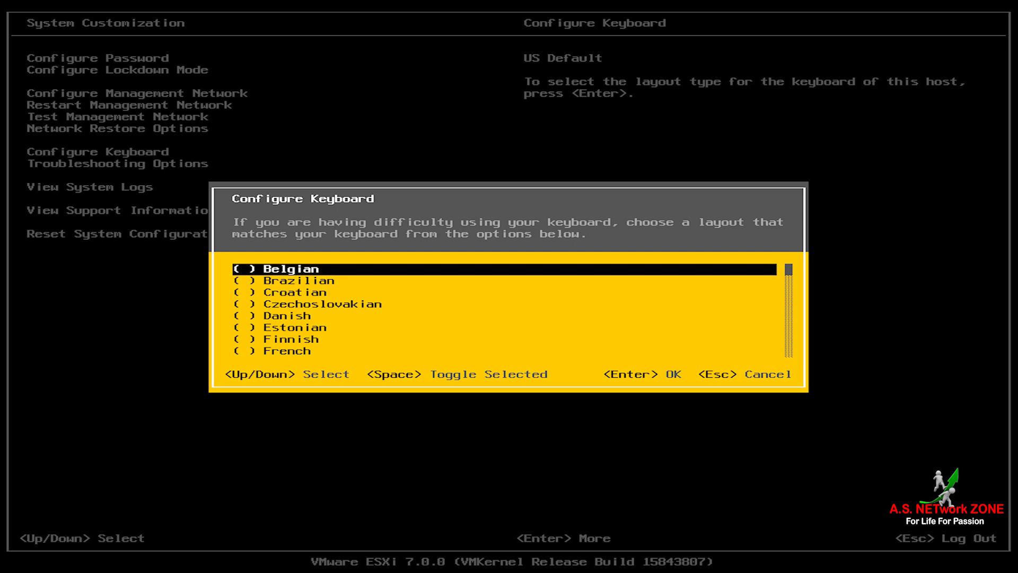
pyautogui.press('Escape')
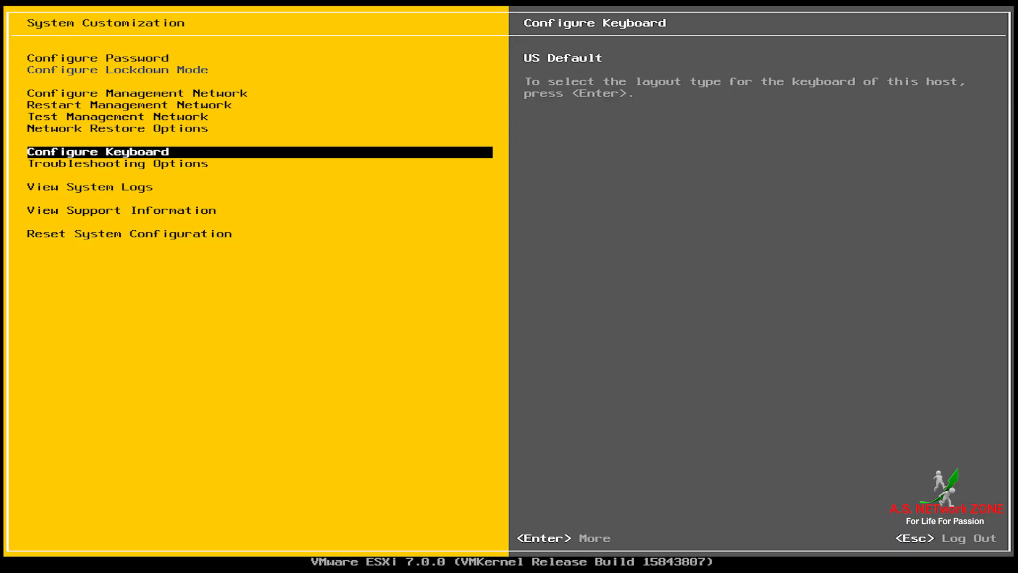
pyautogui.press('Down')
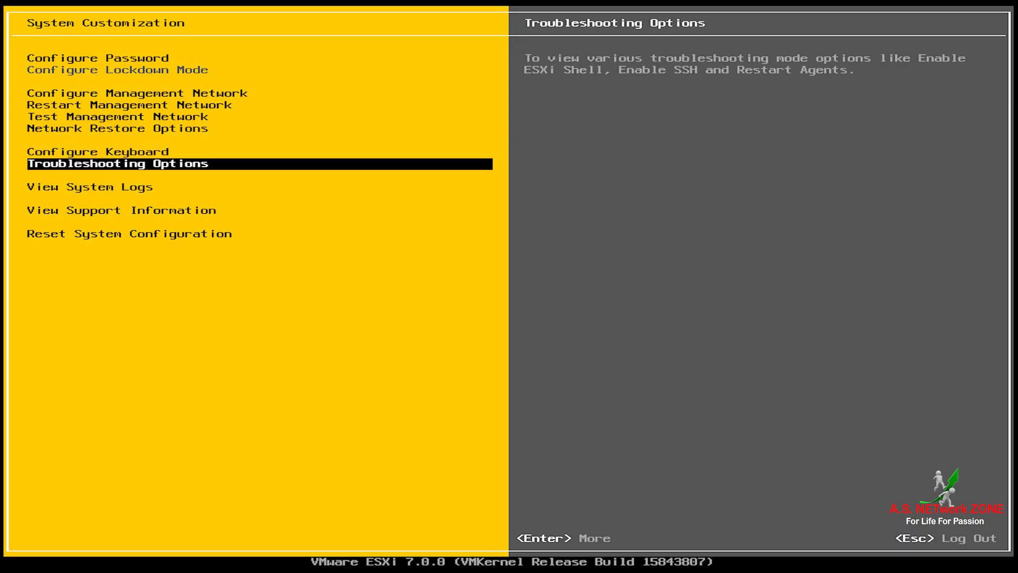
# Step: Enable the ESXi Shell under Troubleshooting Mode Options, then back out to the DCUI welcome screen
pyautogui.press('Return')
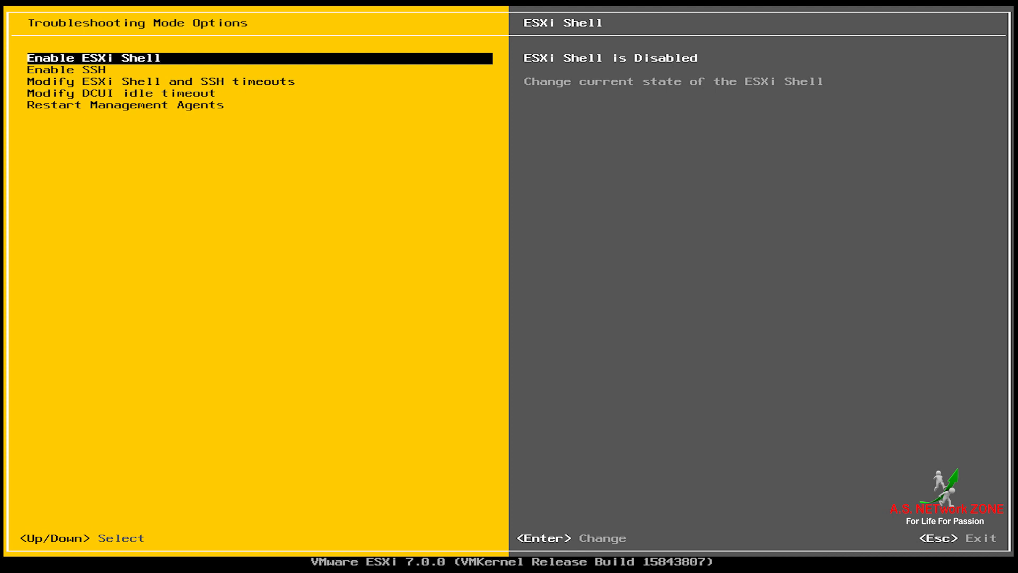
pyautogui.press('Return')
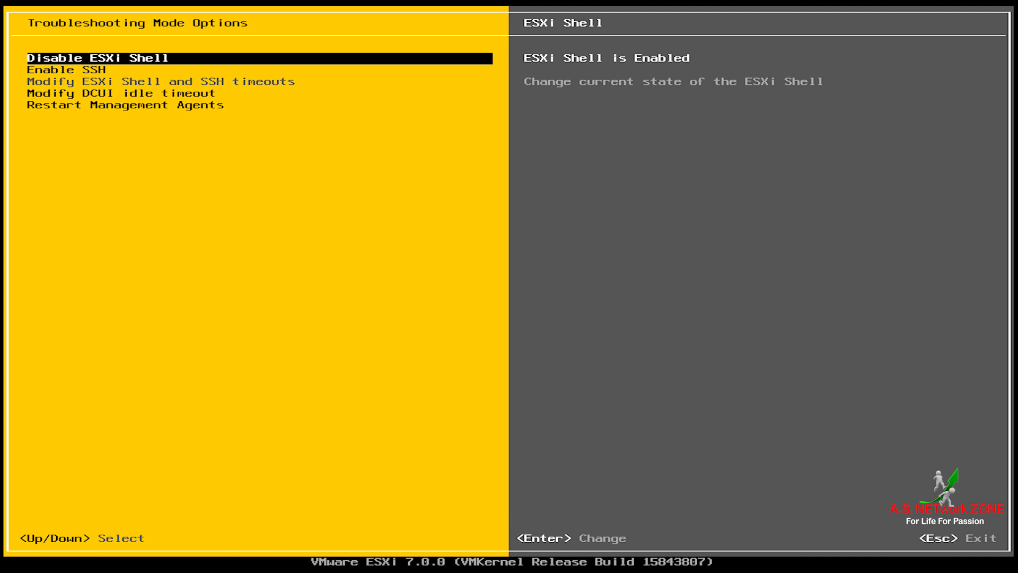
pyautogui.press('Escape')
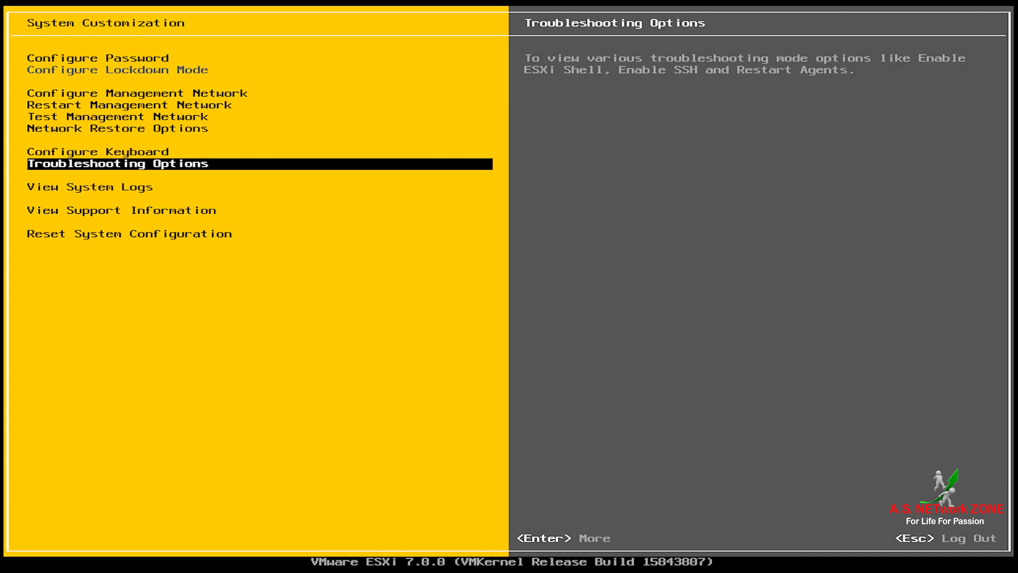
pyautogui.press('Escape')
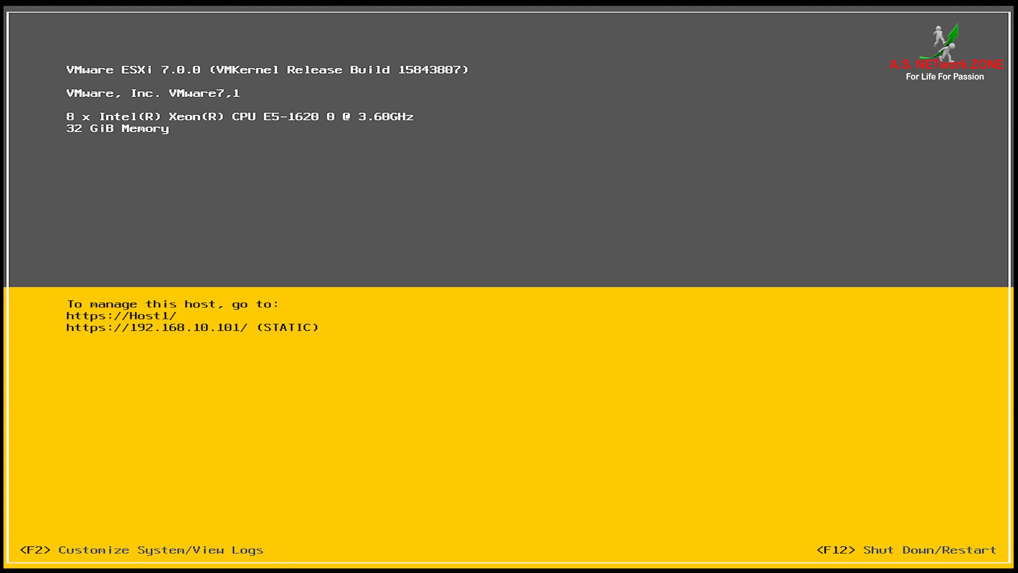
# Step: Test a root login on the ESXi Shell console reached with Alt+F1
pyautogui.hotkey('alt', 'F1')
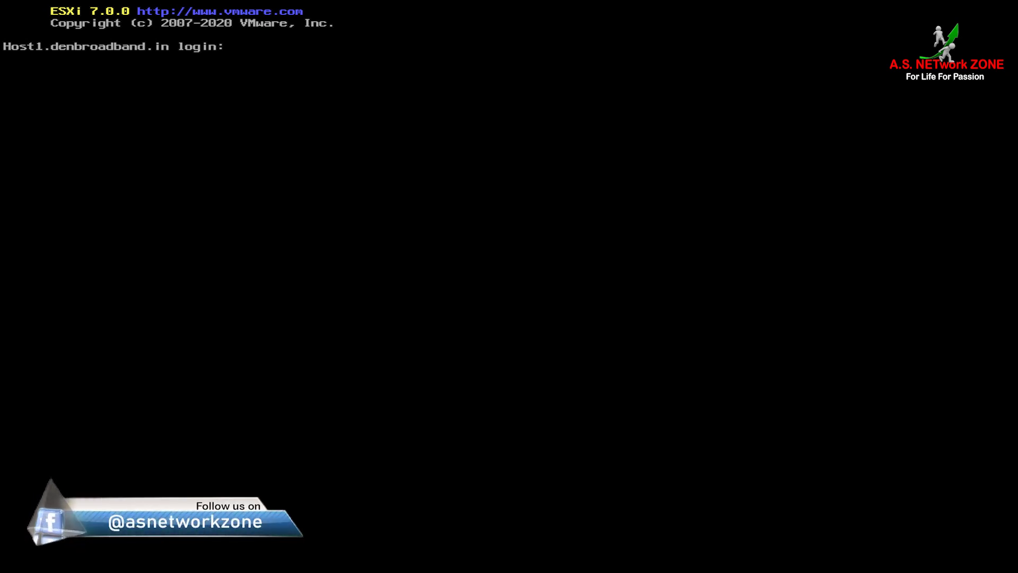
pyautogui.write('root')
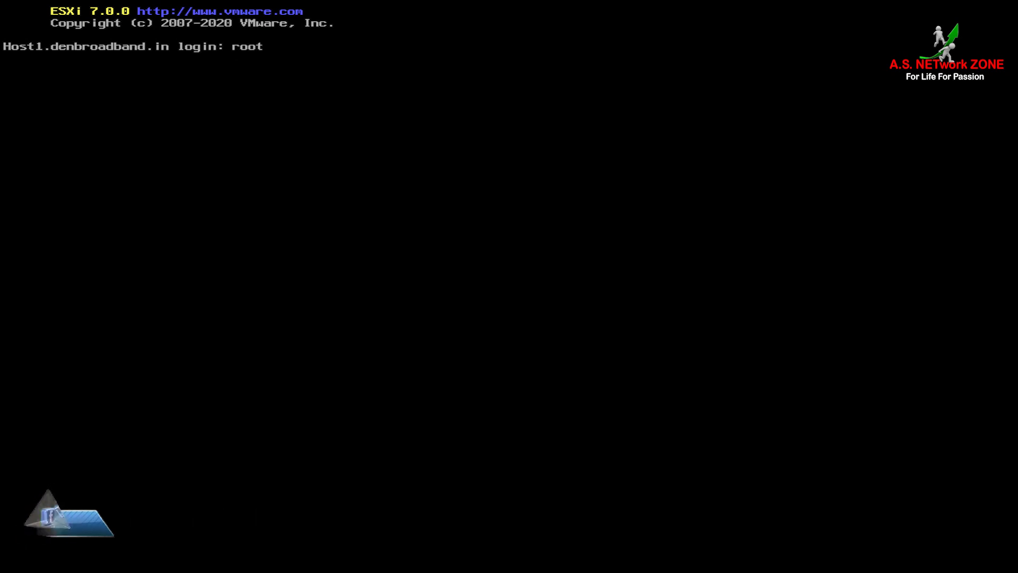
pyautogui.press('Return')
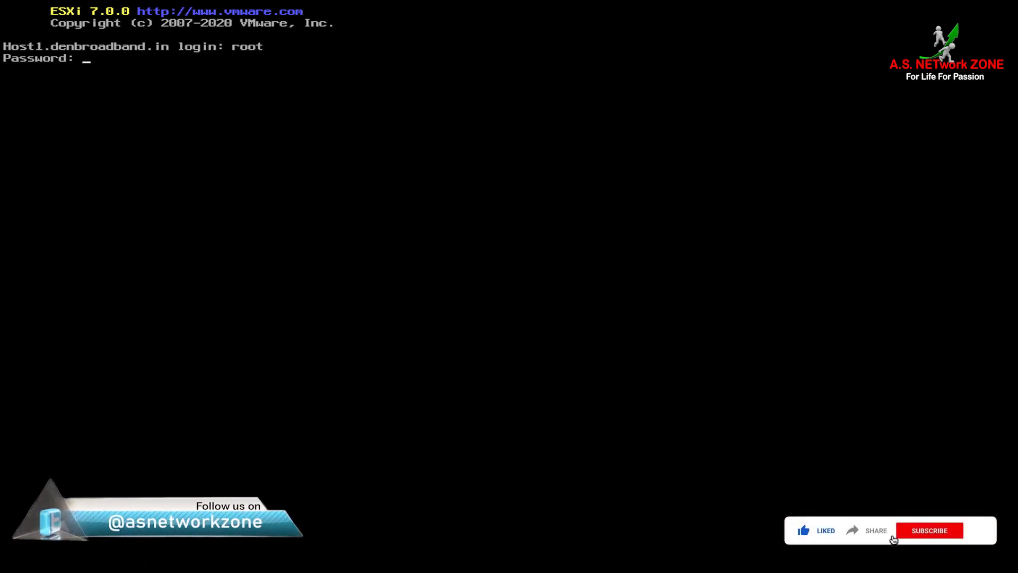
pyautogui.press('Return')
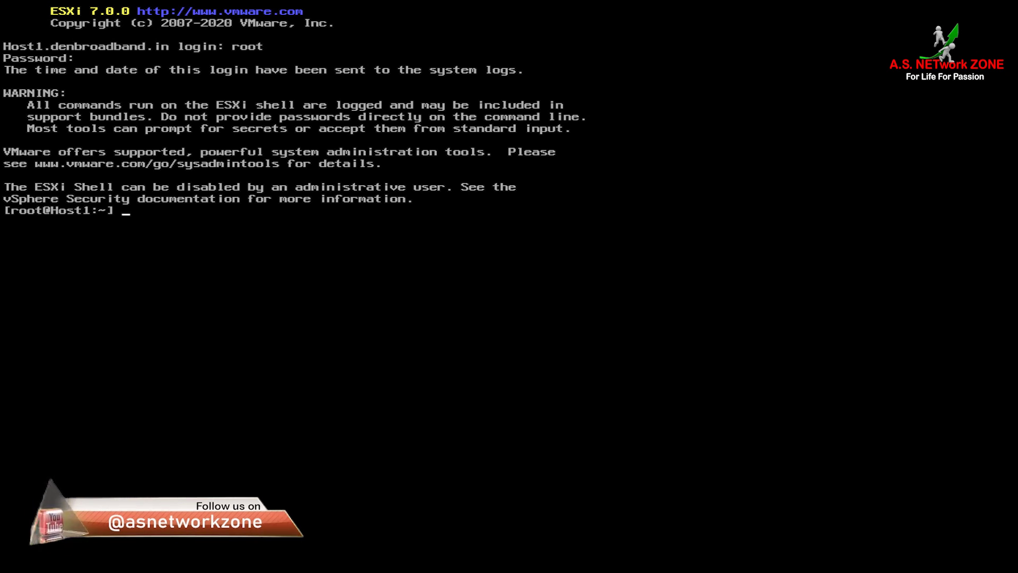
pyautogui.write('esx')
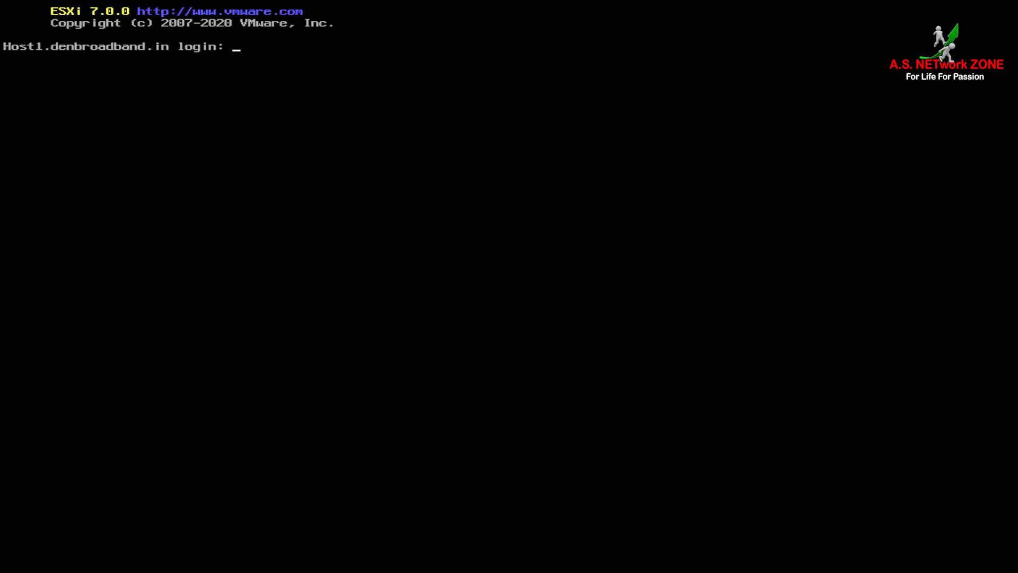
# Step: Return to the DCUI with Alt+F2 and bring up the F2 customization login
pyautogui.hotkey('alt', 'F2')
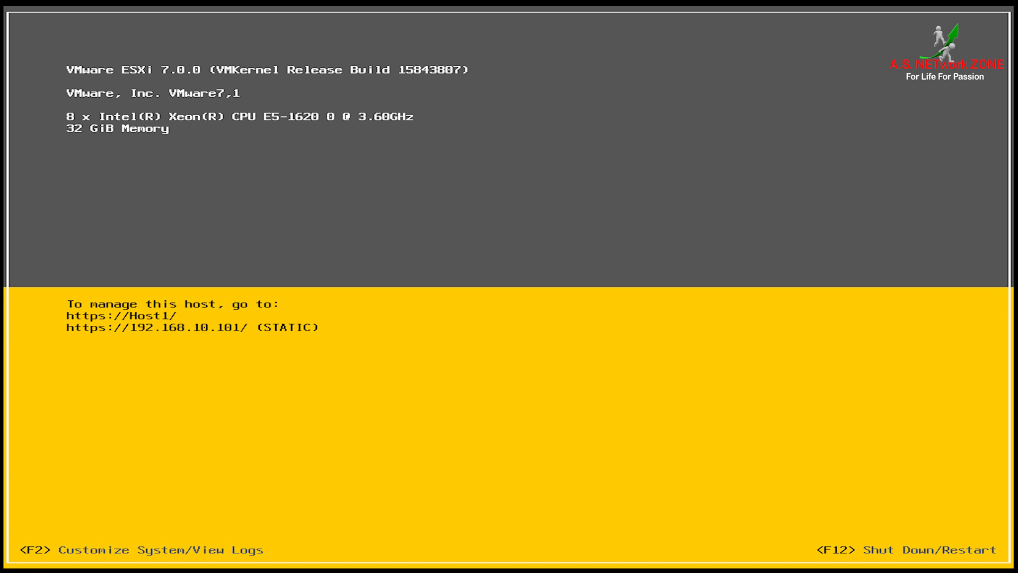
pyautogui.hotkey('alt', 'F1')
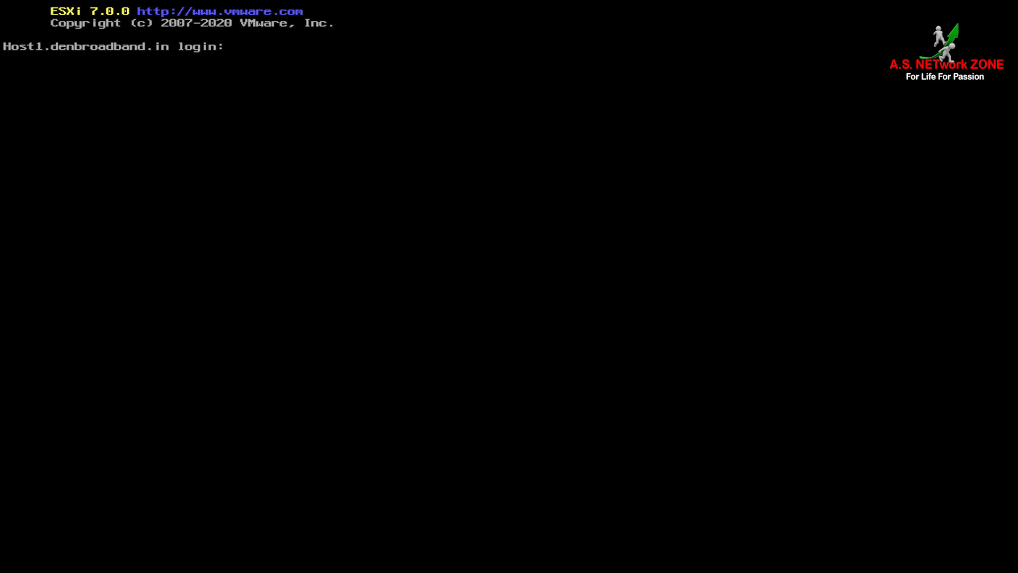
pyautogui.hotkey('alt', 'F2')
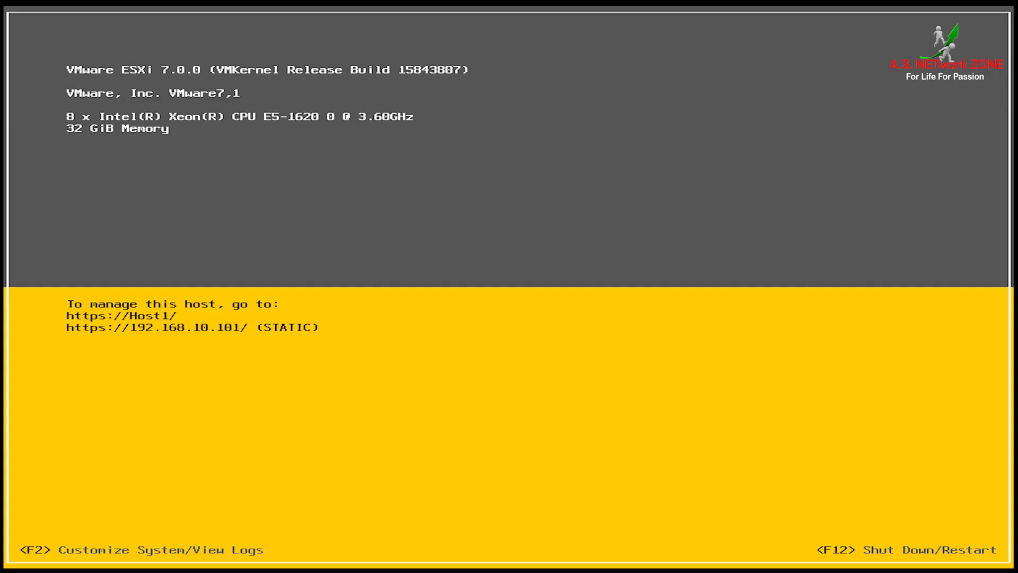
pyautogui.press('F2')
# Step: Sign in with the root password and enter Troubleshooting Mode Options
pyautogui.write('*********')
pyautogui.press('Return')
pyautogui.press('Down')
pyautogui.press('Down')
pyautogui.press('Down')
pyautogui.press('Down')
pyautogui.press('Down')
pyautogui.press('Down')
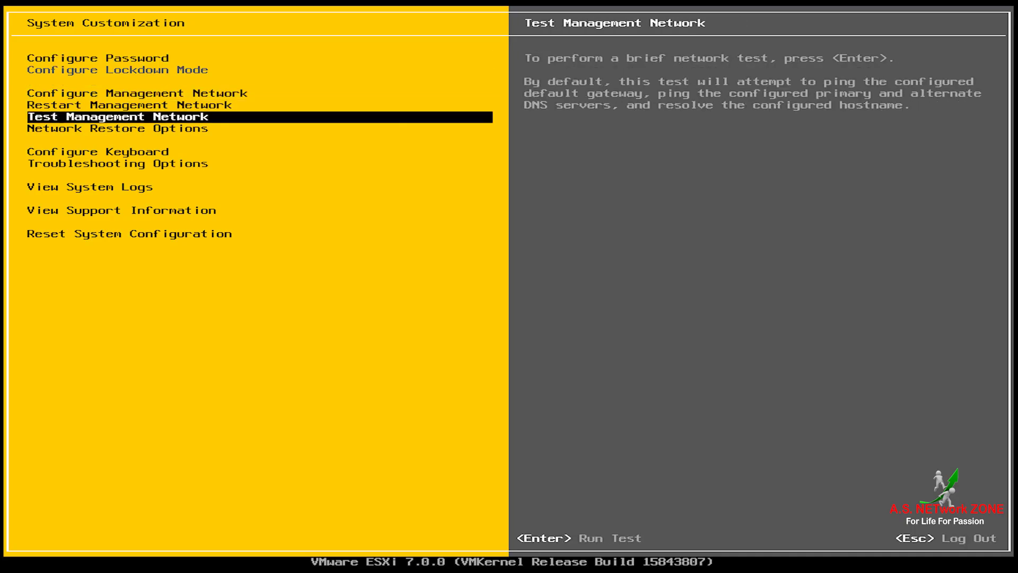
pyautogui.press('Return')
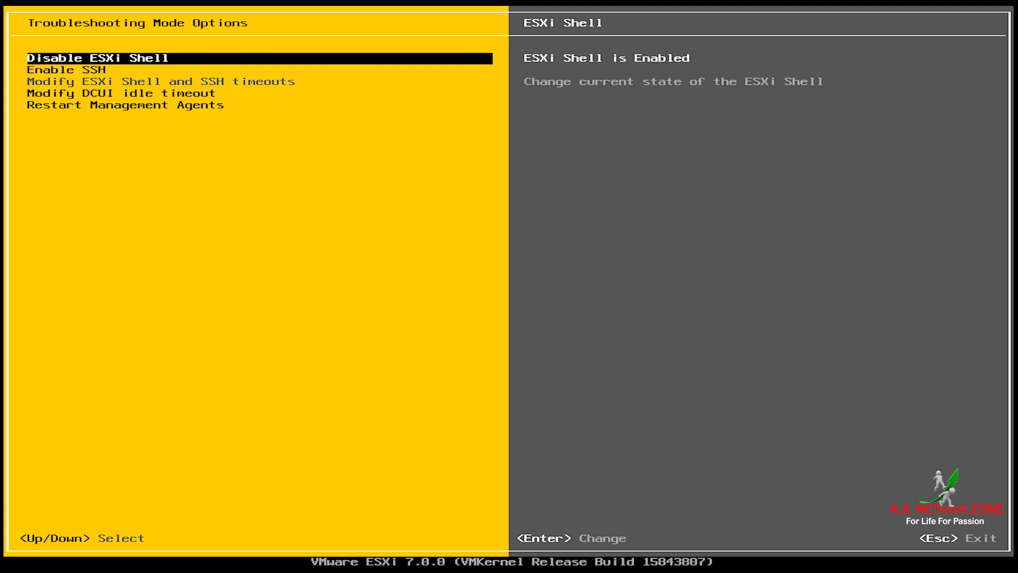
# Step: Disable the ESXi Shell, then toggle SSH on and back off so it stays disabled
pyautogui.press('Return')
pyautogui.press('Down')
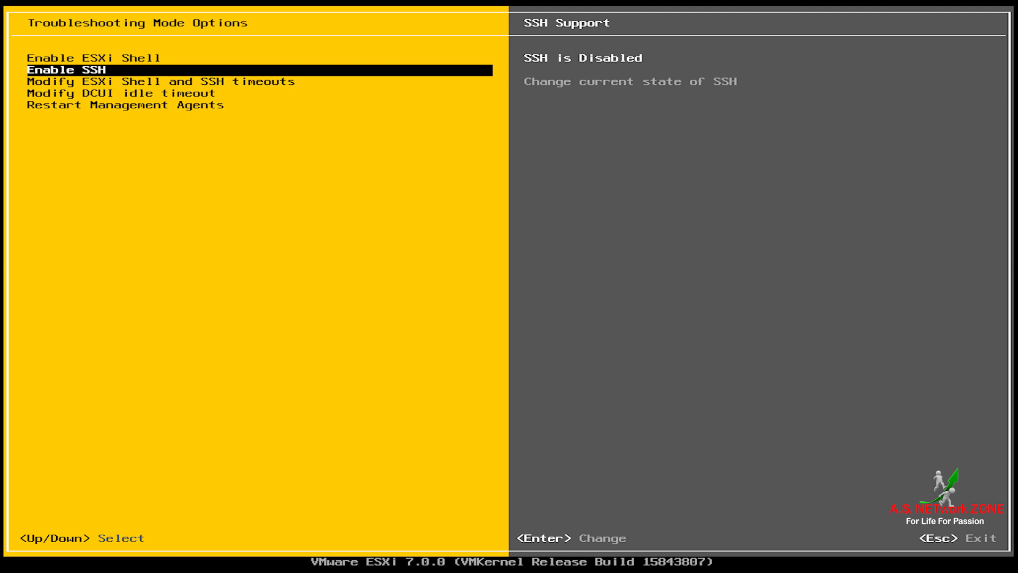
pyautogui.press('Return')
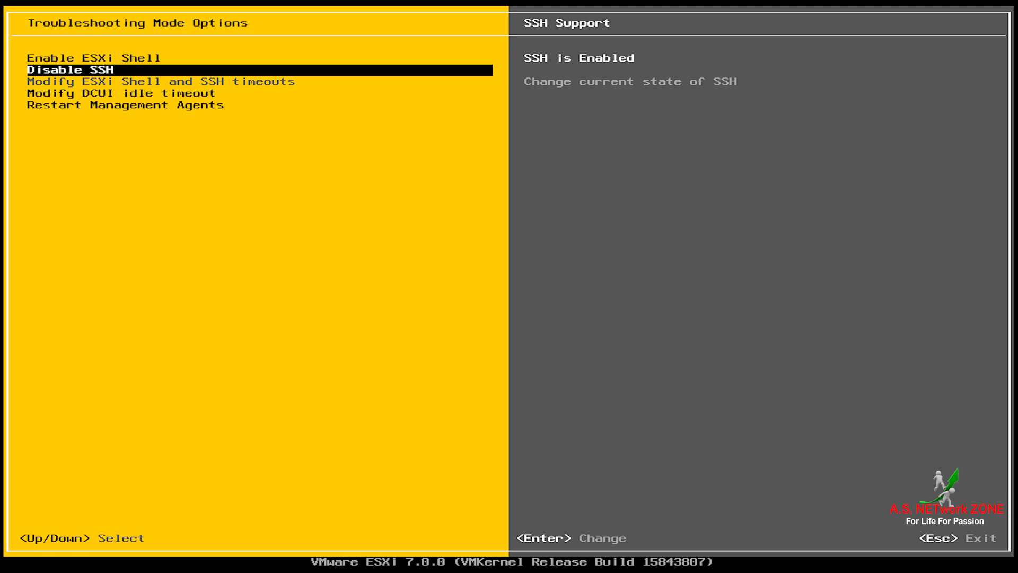
pyautogui.press('Return')
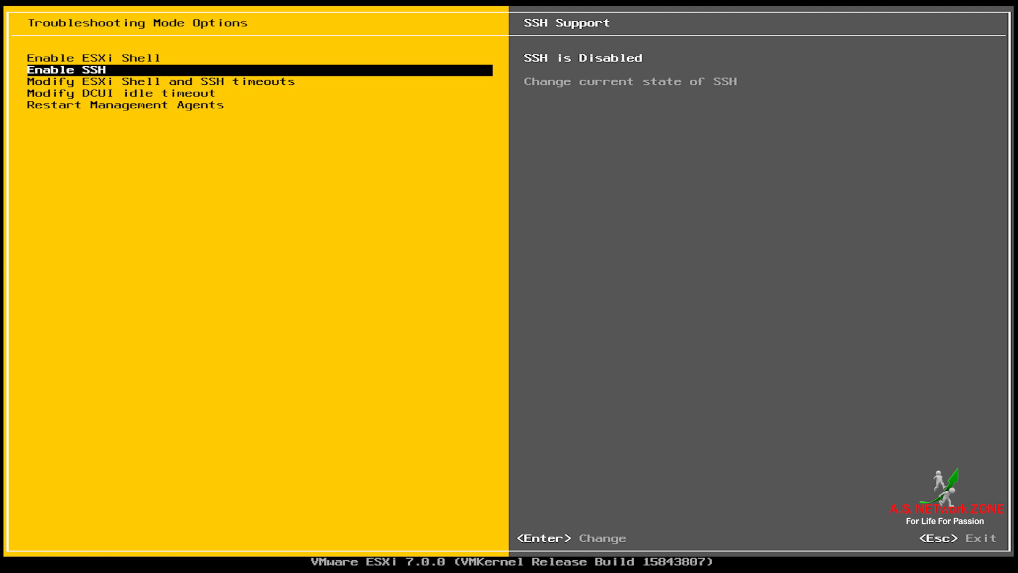
pyautogui.press('Down')
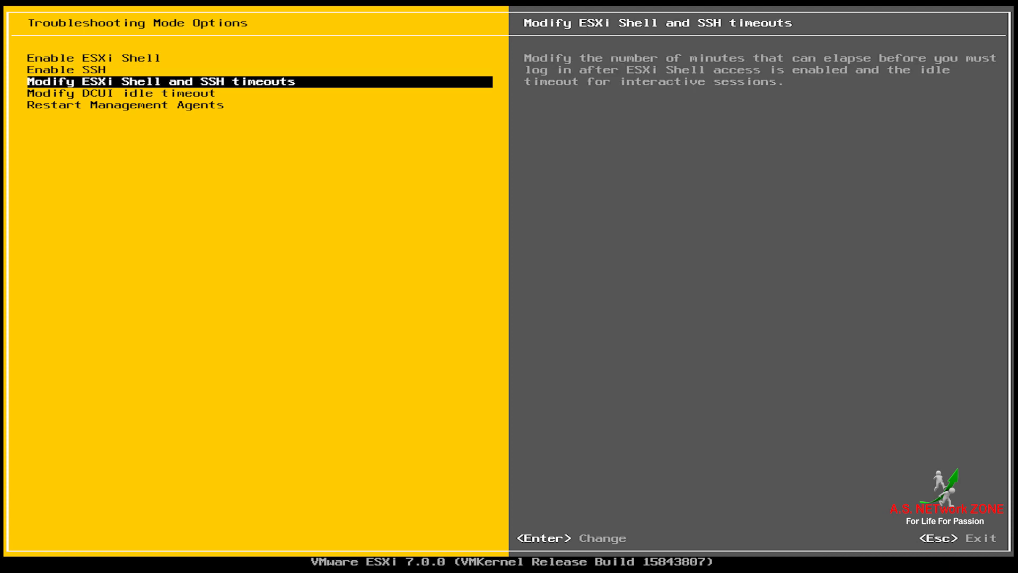
pyautogui.press('Return')
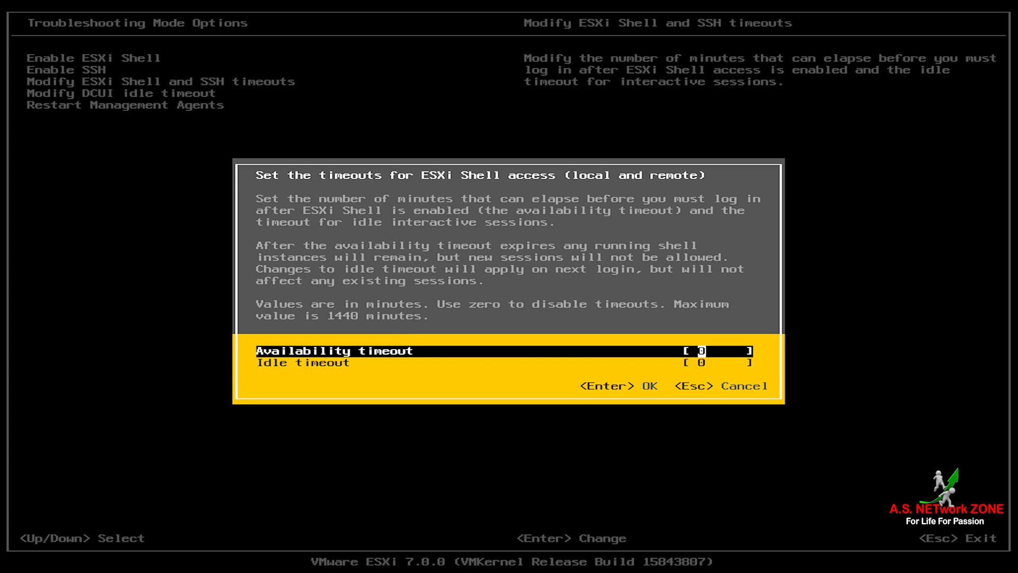
pyautogui.press('Return')
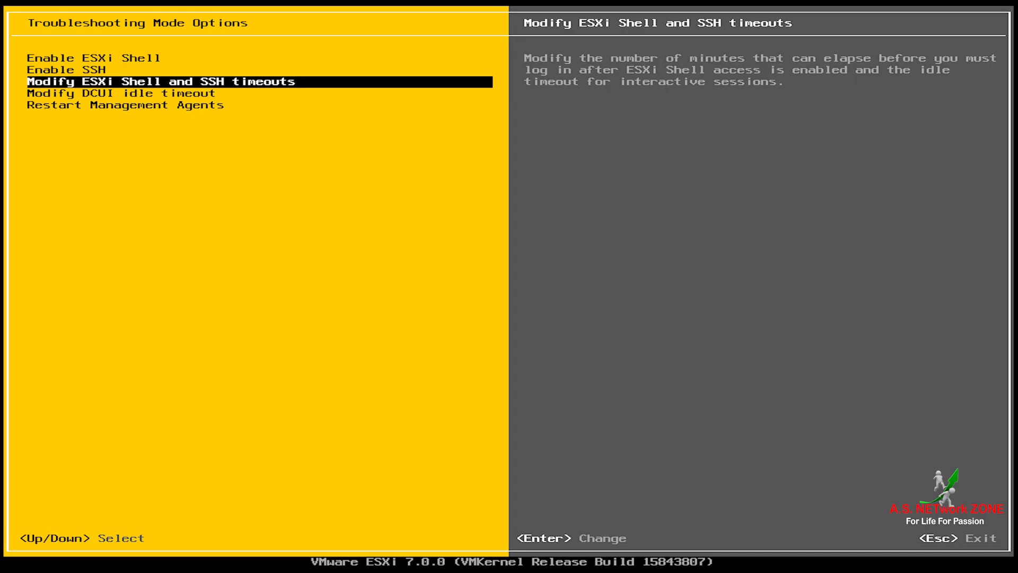
pyautogui.press('Down')
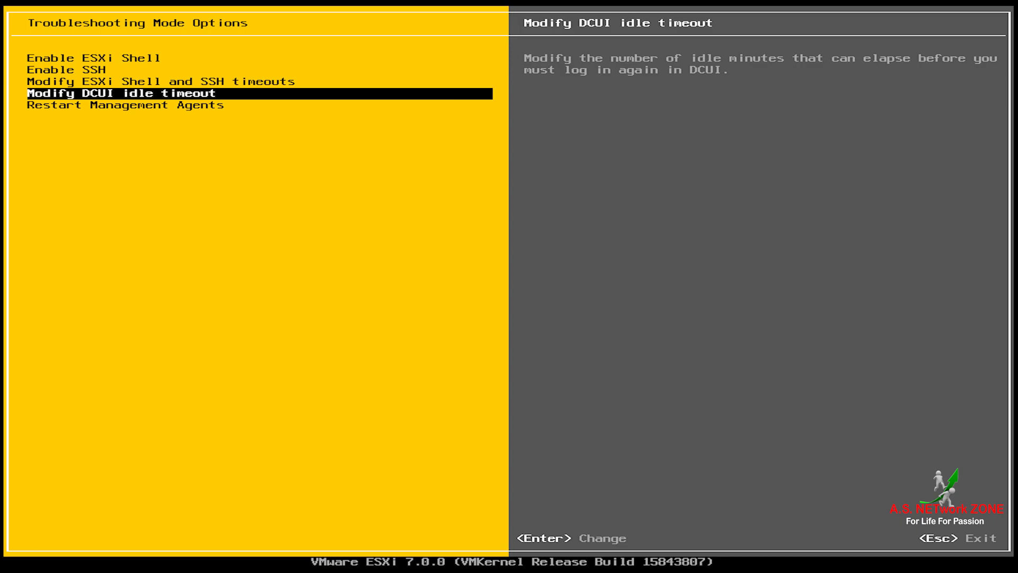
pyautogui.press('Return')
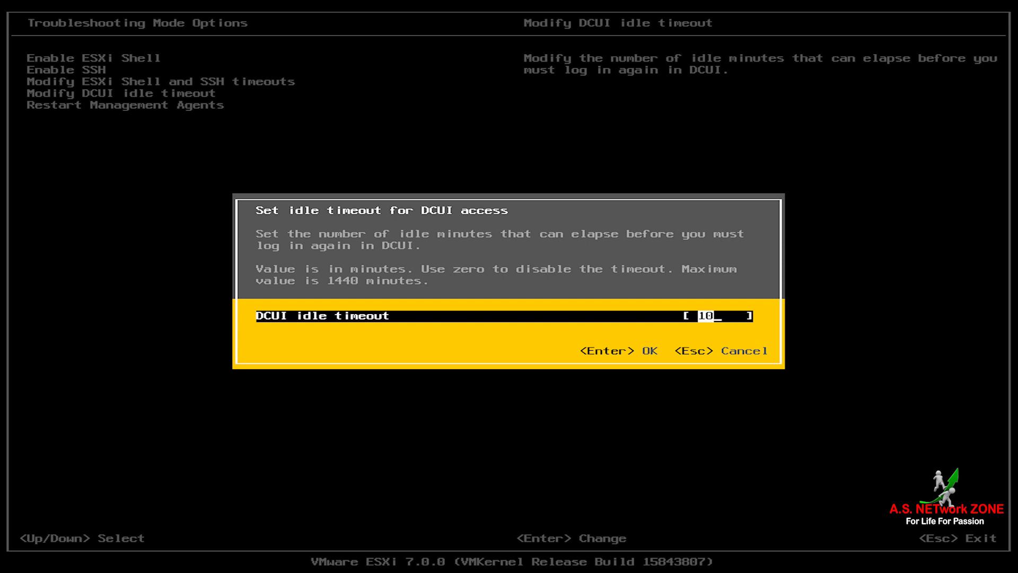
pyautogui.press('Return')
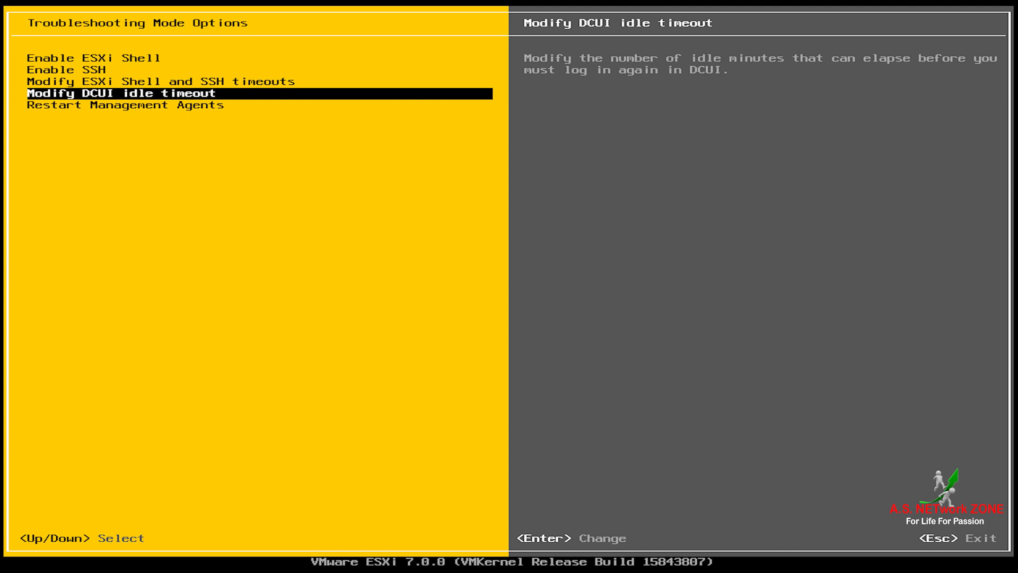
pyautogui.press('Down')
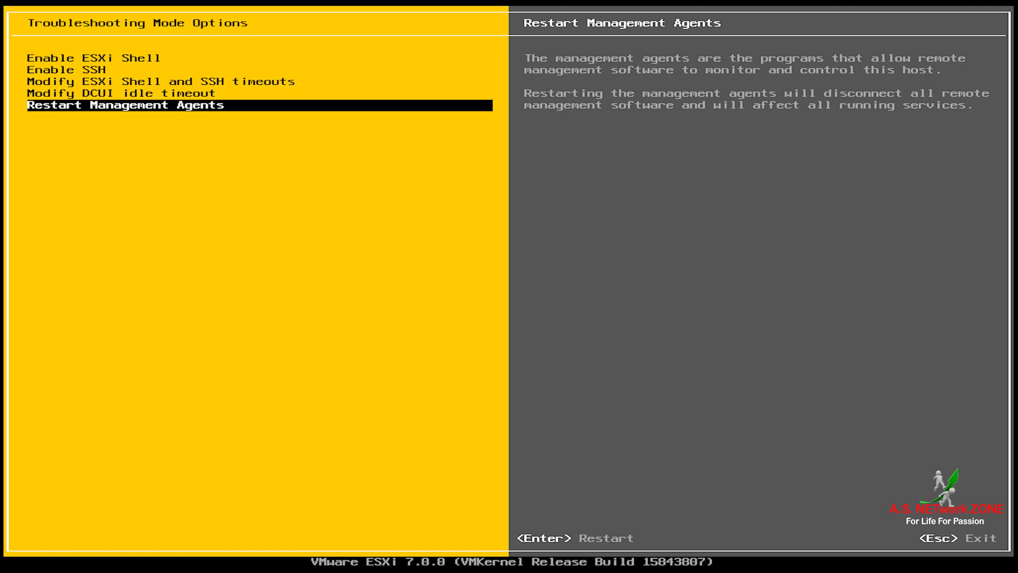
# Step: Cancel the Restart Management Agents confirmation and return to System Customization
pyautogui.press('Return')
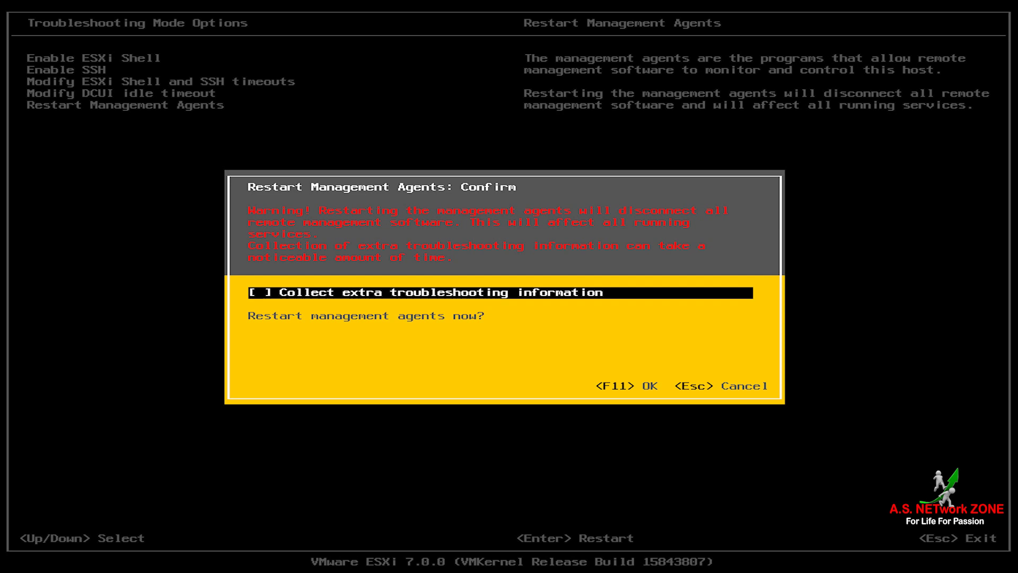
pyautogui.press('Escape')
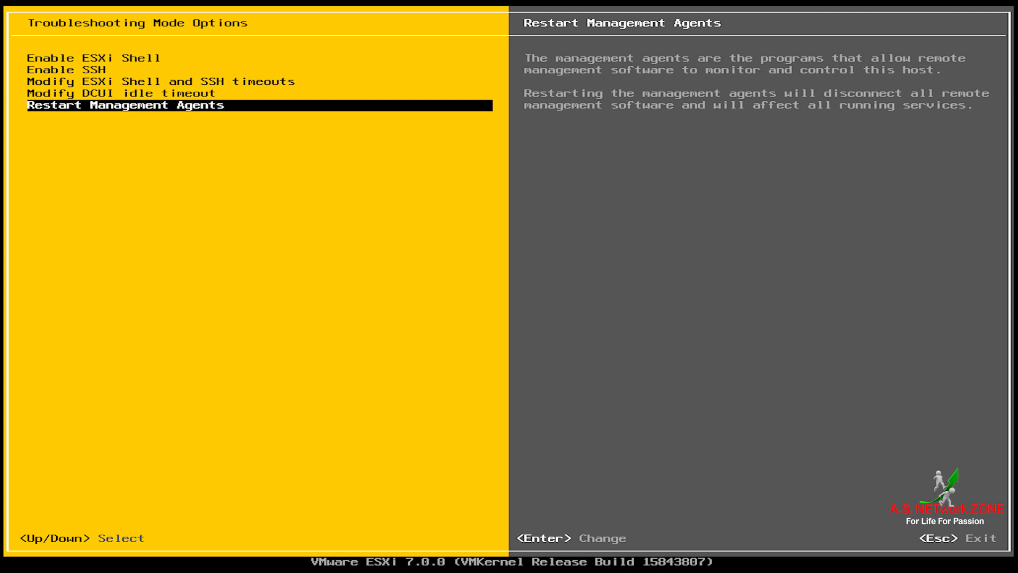
pyautogui.press('Escape')
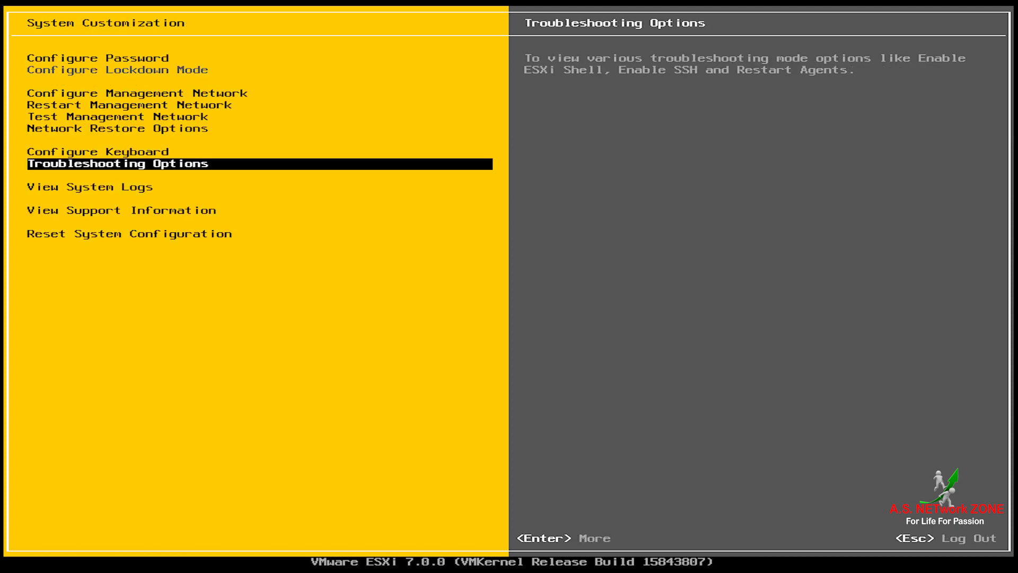
pyautogui.press('Down')
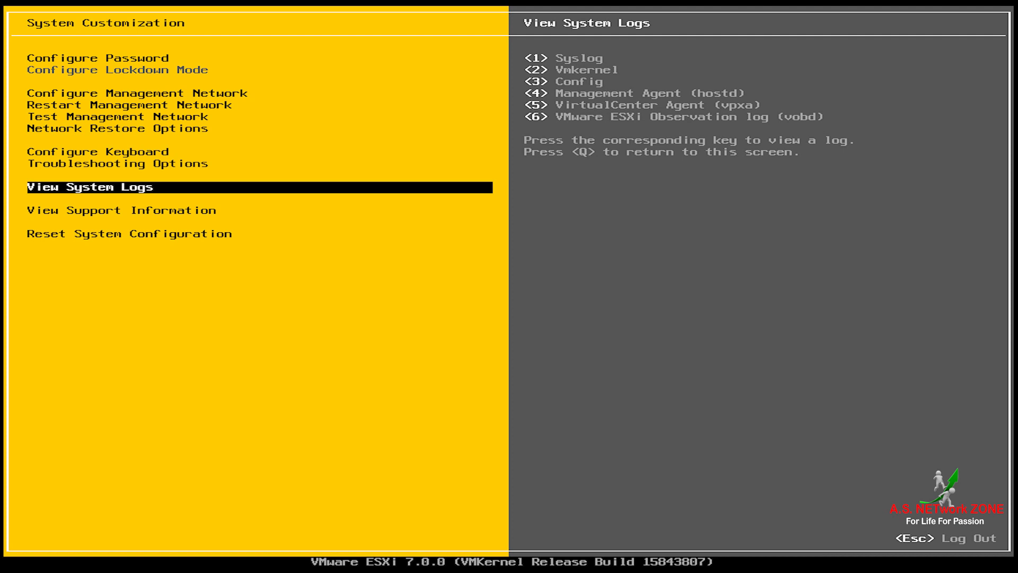
# Step: View log 1 full screen, scroll through it and quit with Q
pyautogui.press('1')
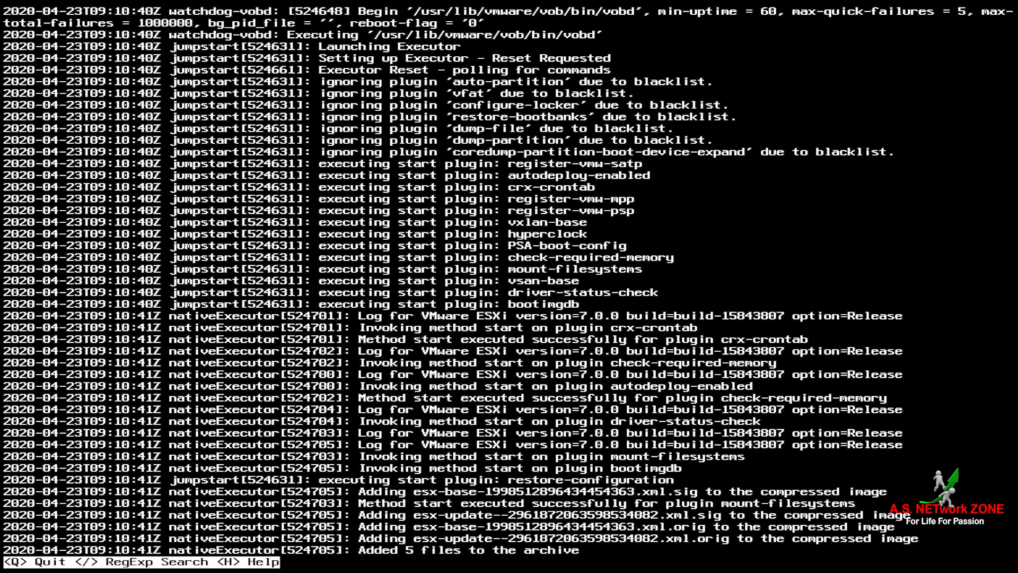
pyautogui.press('Down')
pyautogui.press('Down')
pyautogui.press('Down')
pyautogui.press('Down')
pyautogui.press('Down')
pyautogui.press('Down')
pyautogui.press('Down')
pyautogui.press('Down')
pyautogui.press('Down')
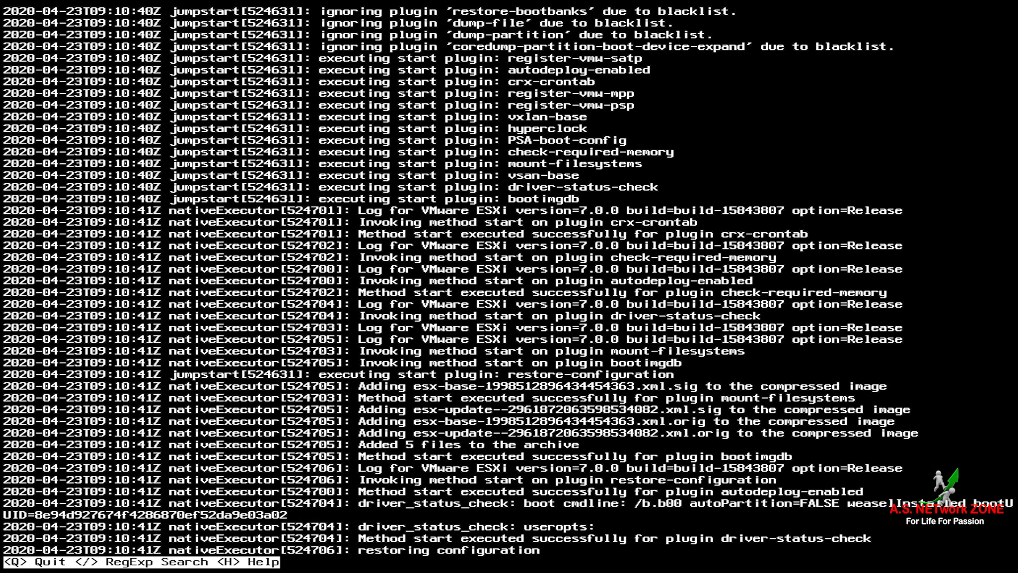
pyautogui.press('q')
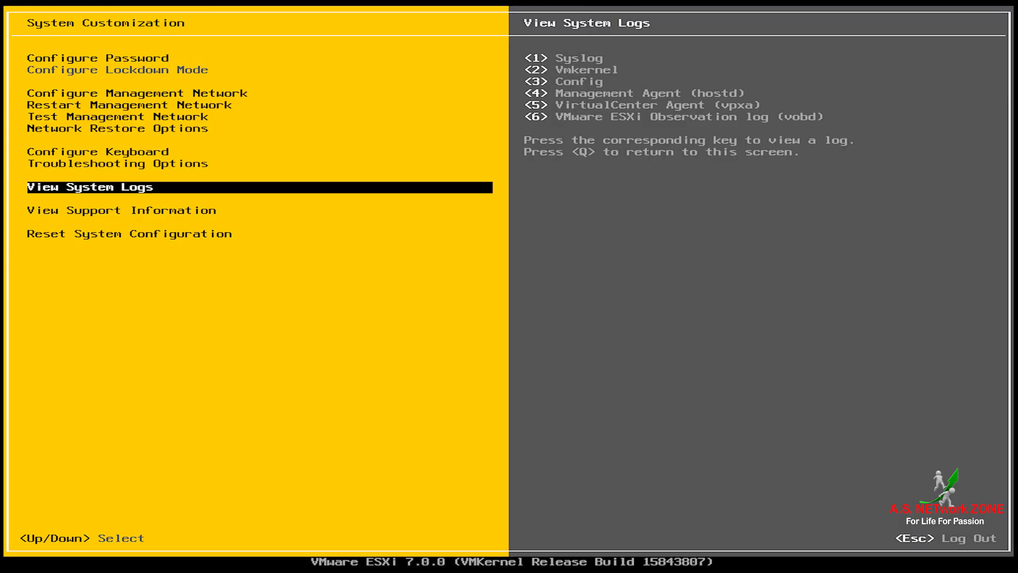
pyautogui.press('Down')
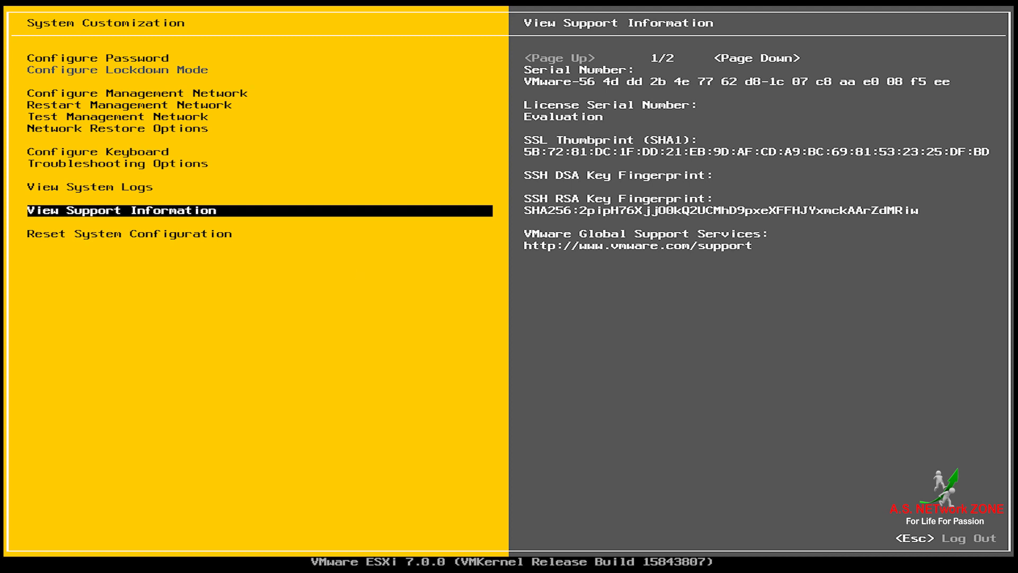
# Step: Select Reset System Configuration and bring up its data-loss warning prompt
pyautogui.press('Down')
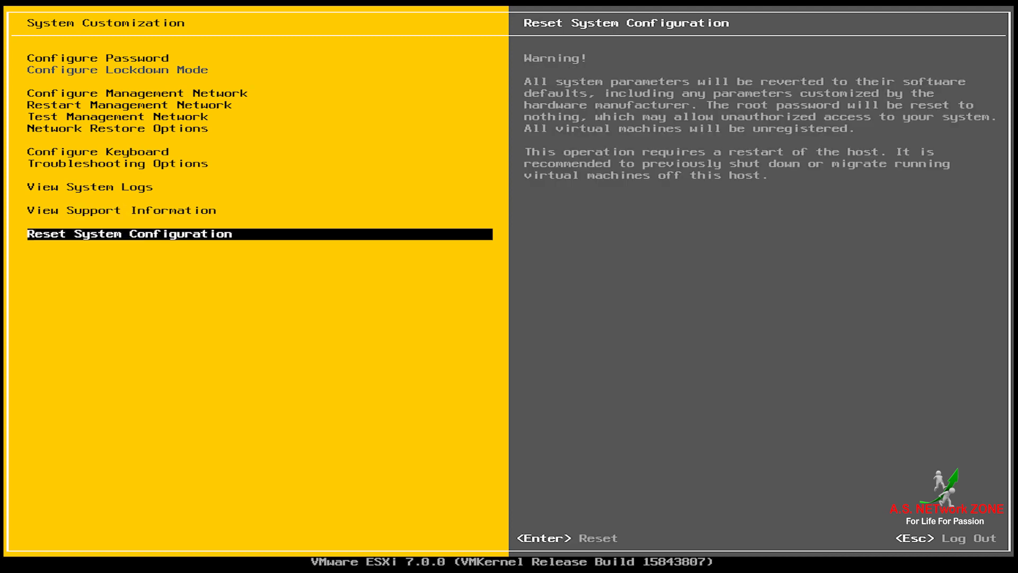
pyautogui.press('Up')
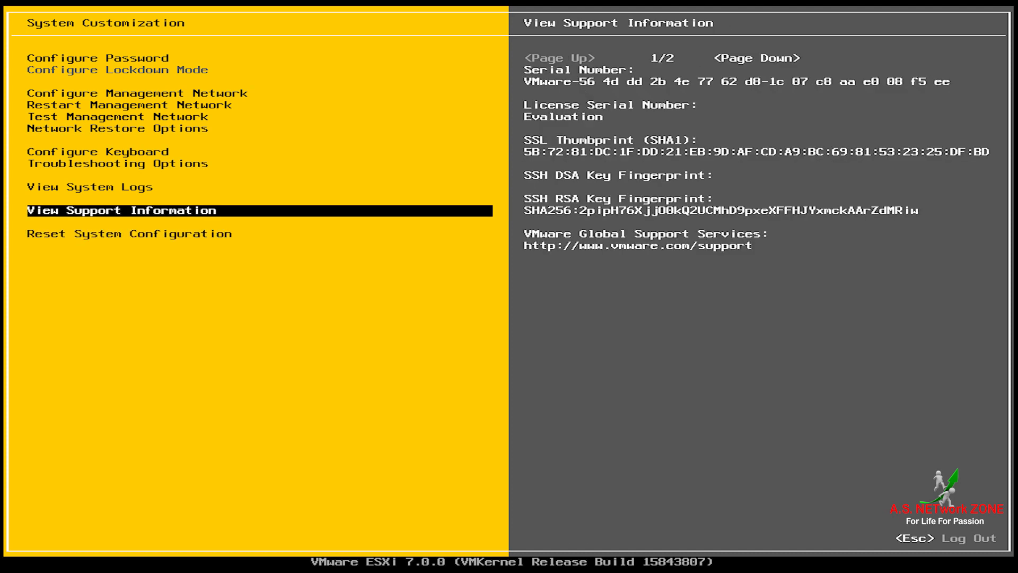
pyautogui.press('Down')
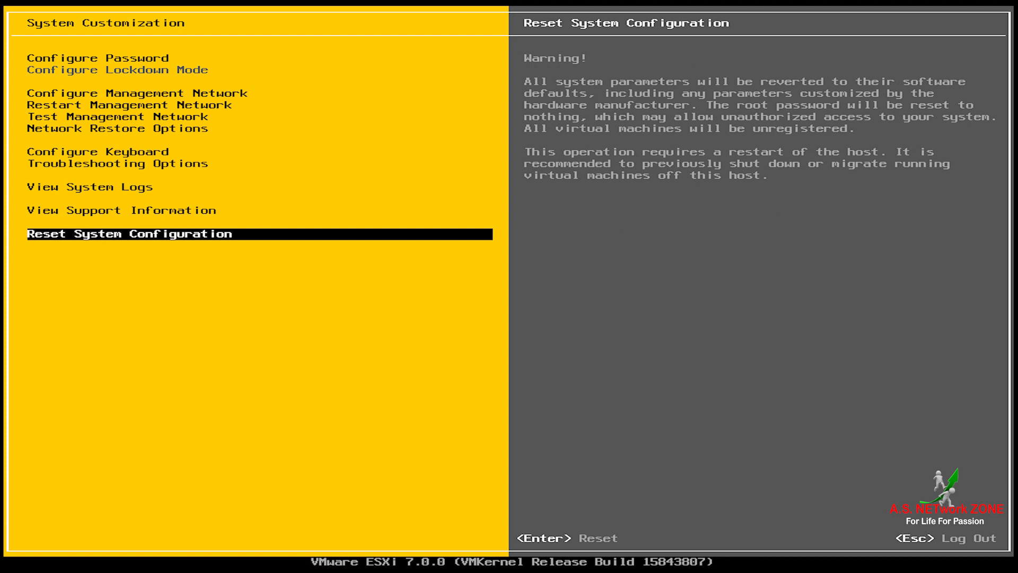
pyautogui.press('Return')
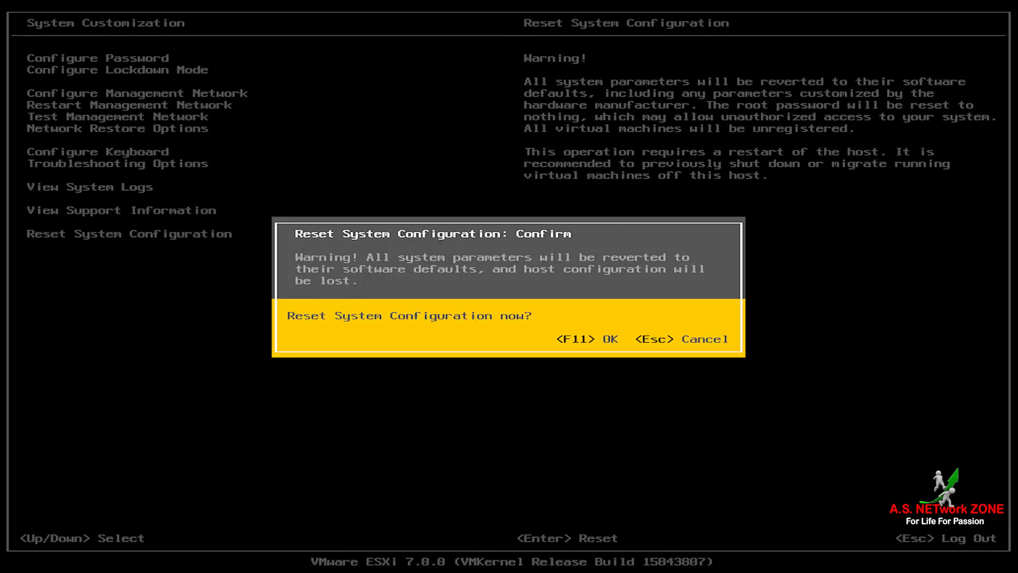